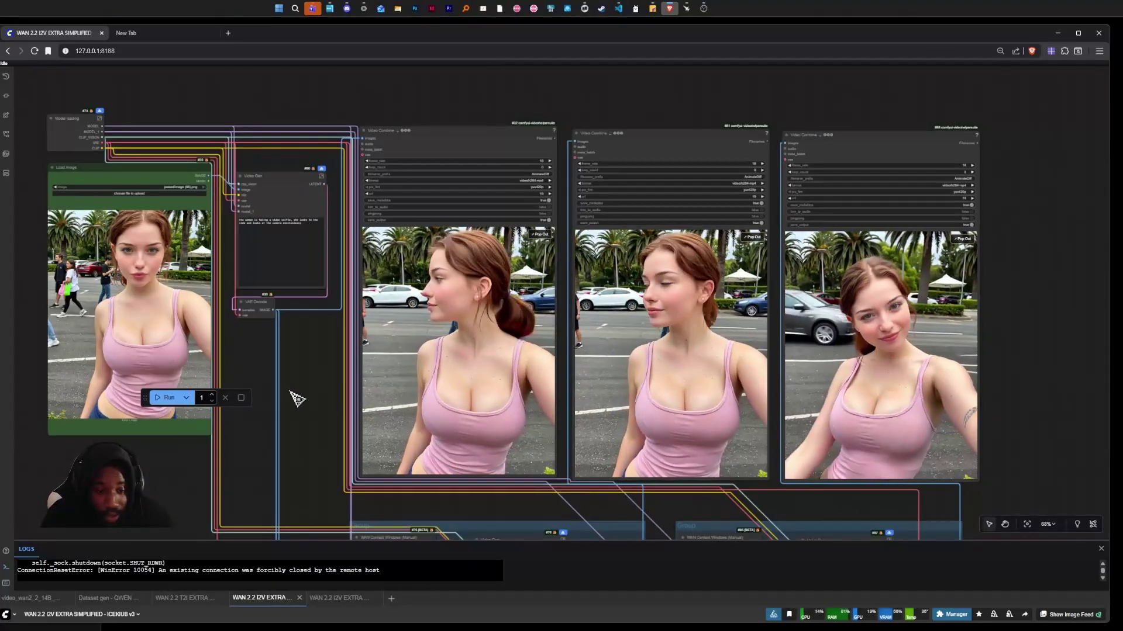
scroll(333, 358, up, 2)
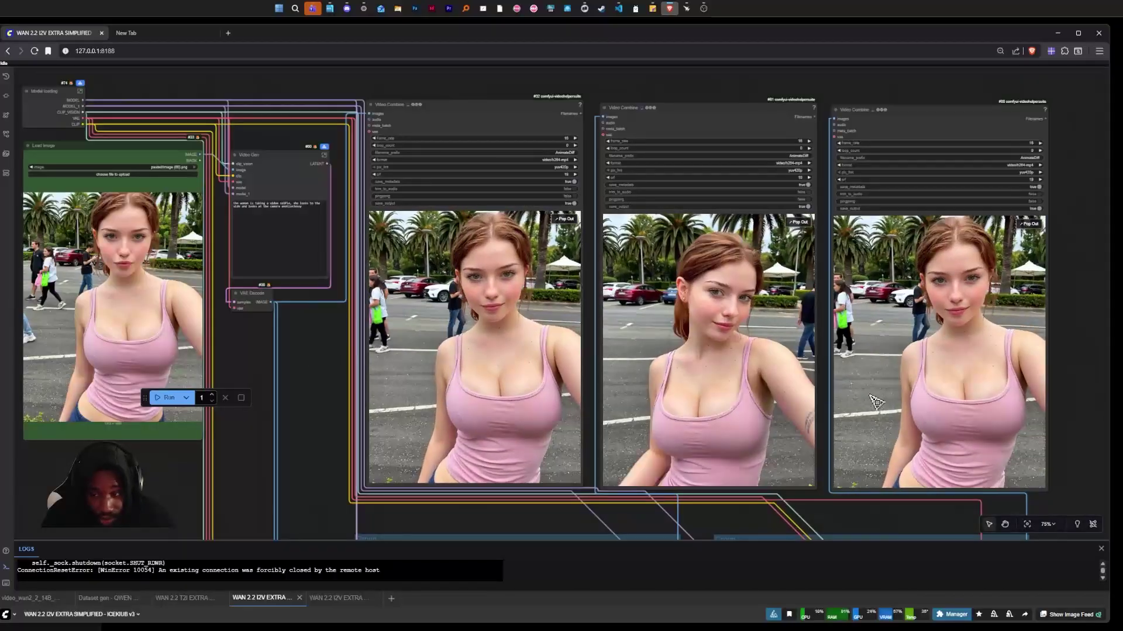
Review the three selfie Video Combine previews, then pan to the Model loading group.
click(913, 314)
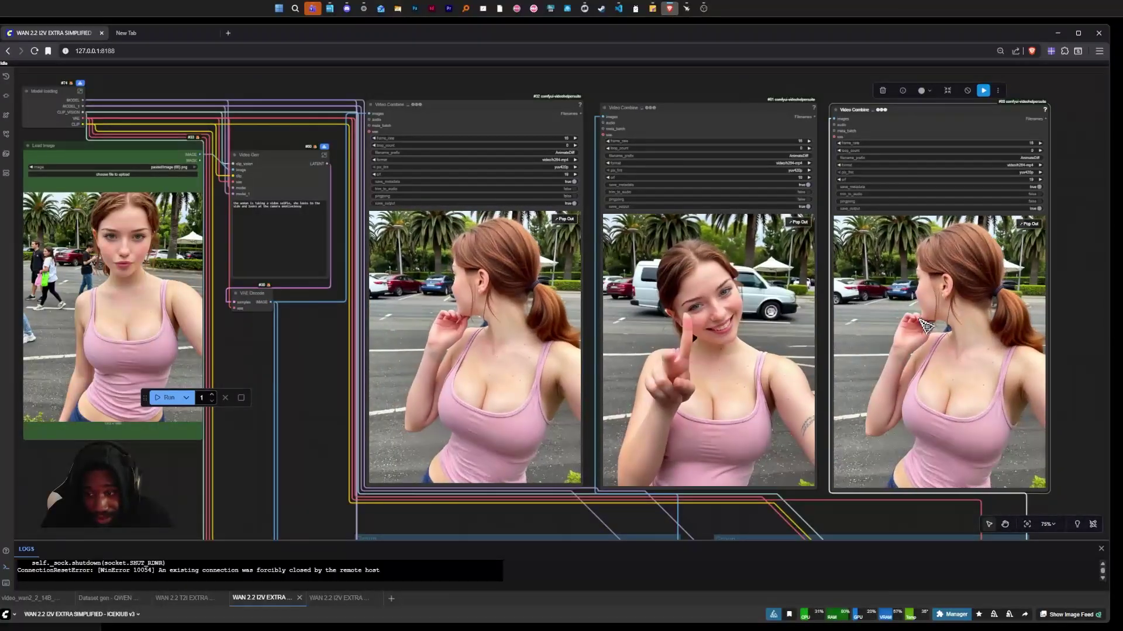
drag(317, 433, 318, 421)
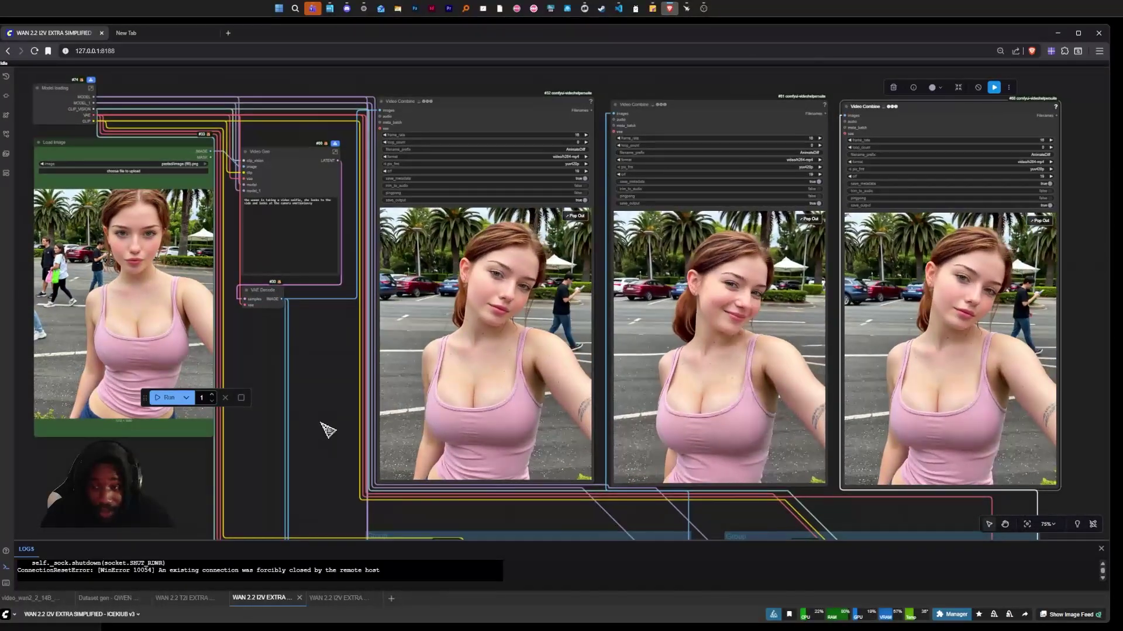
click(288, 409)
click(453, 337)
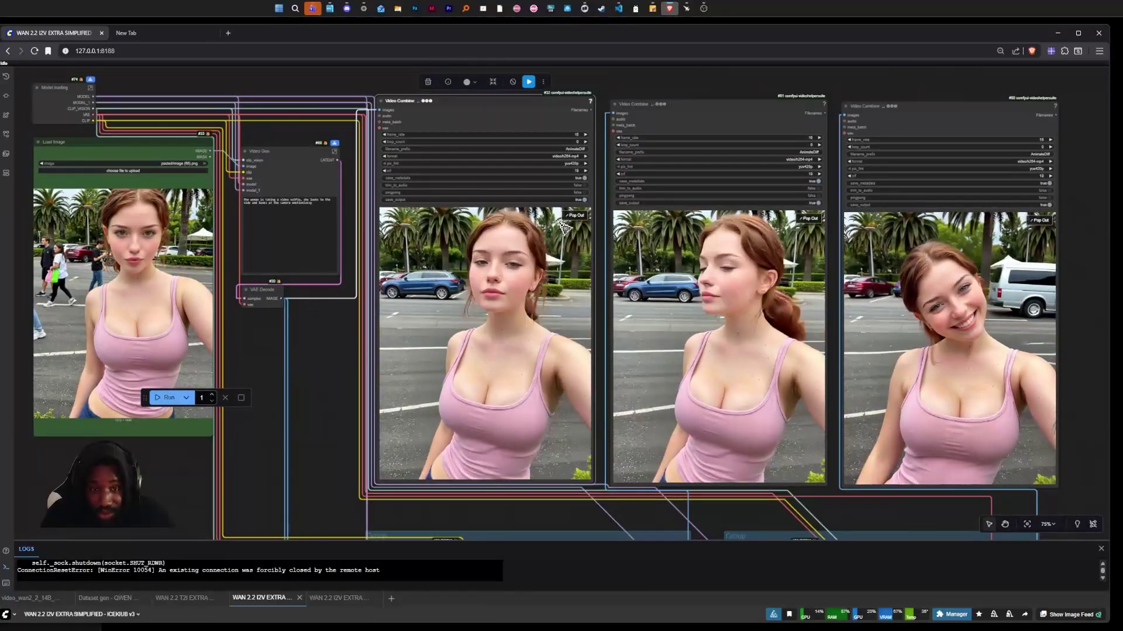
click(315, 403)
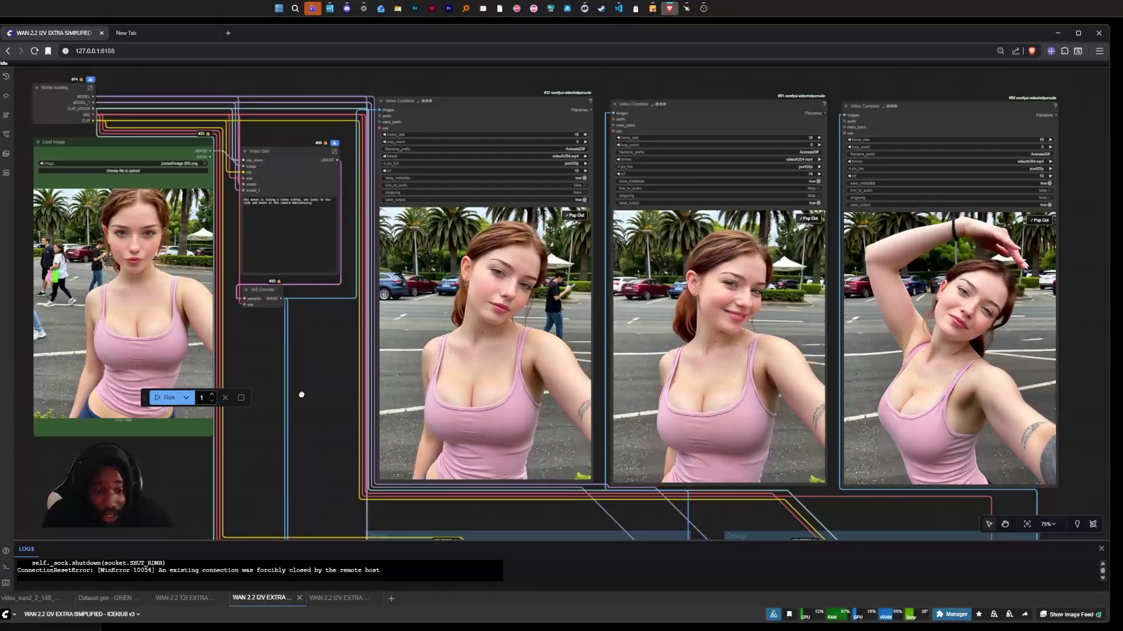
drag(302, 395, 319, 401)
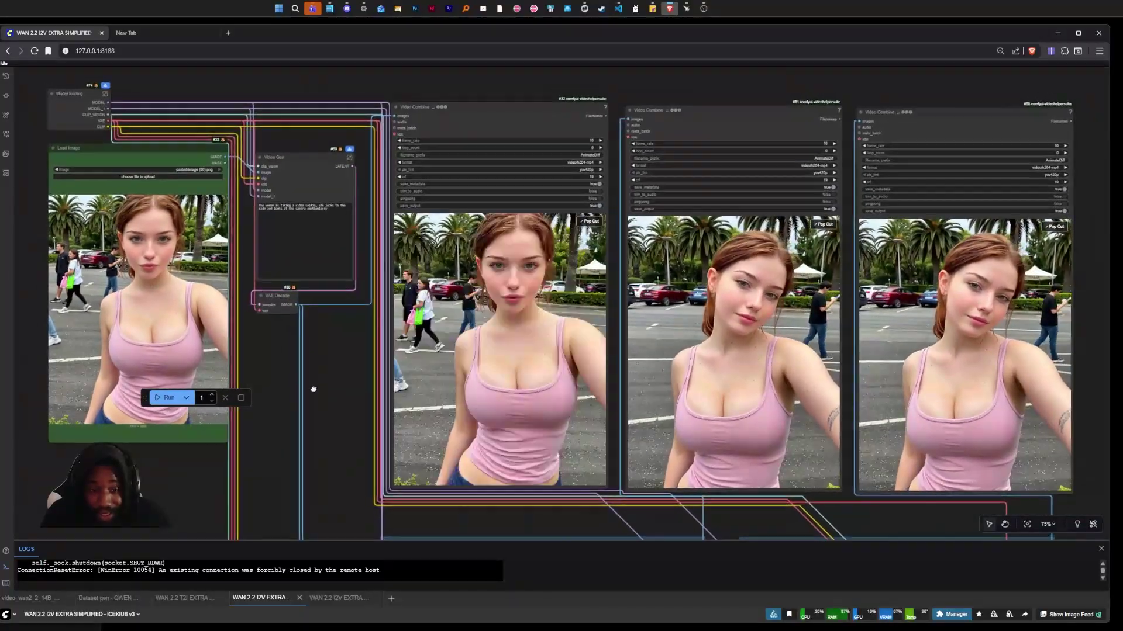
drag(313, 388, 311, 389)
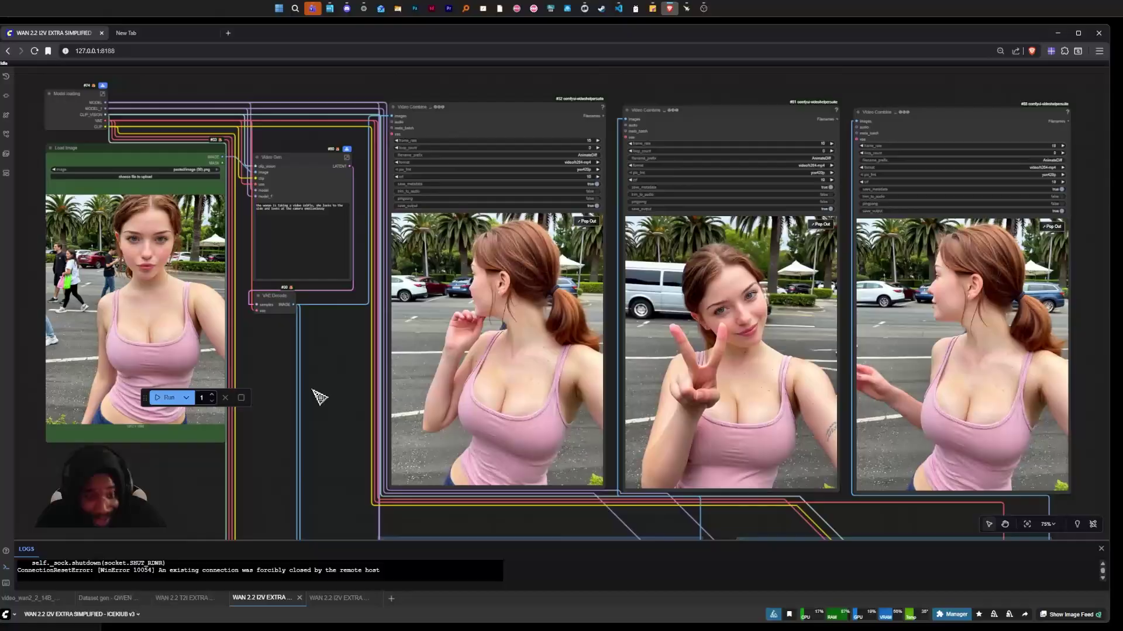
scroll(319, 396, down, 1)
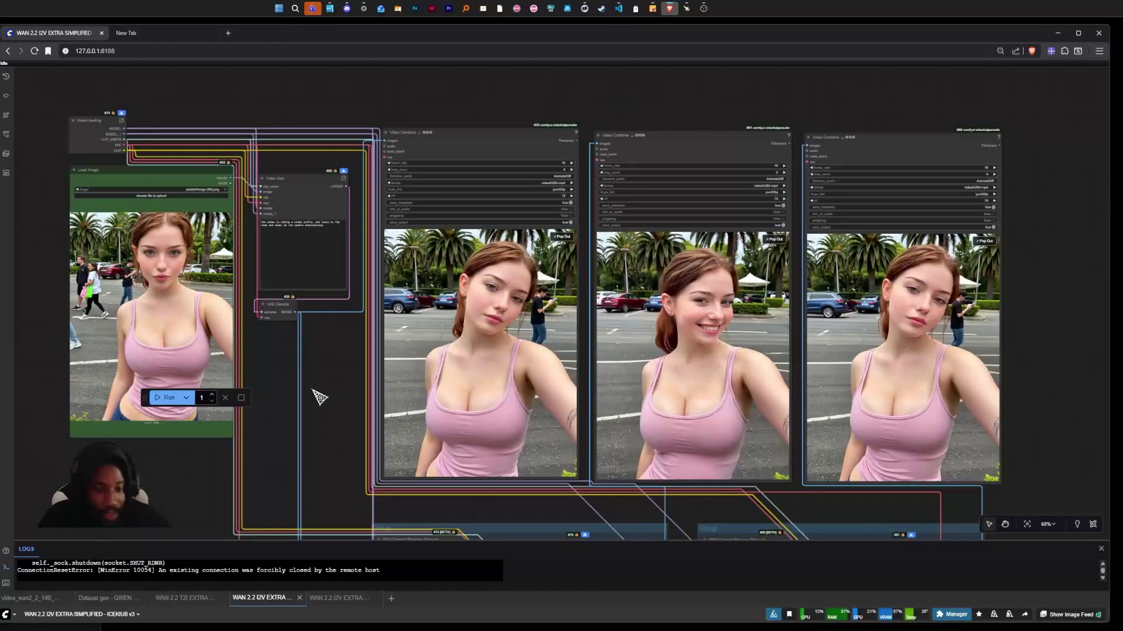
scroll(318, 397, down, 1)
scroll(316, 400, up, 1)
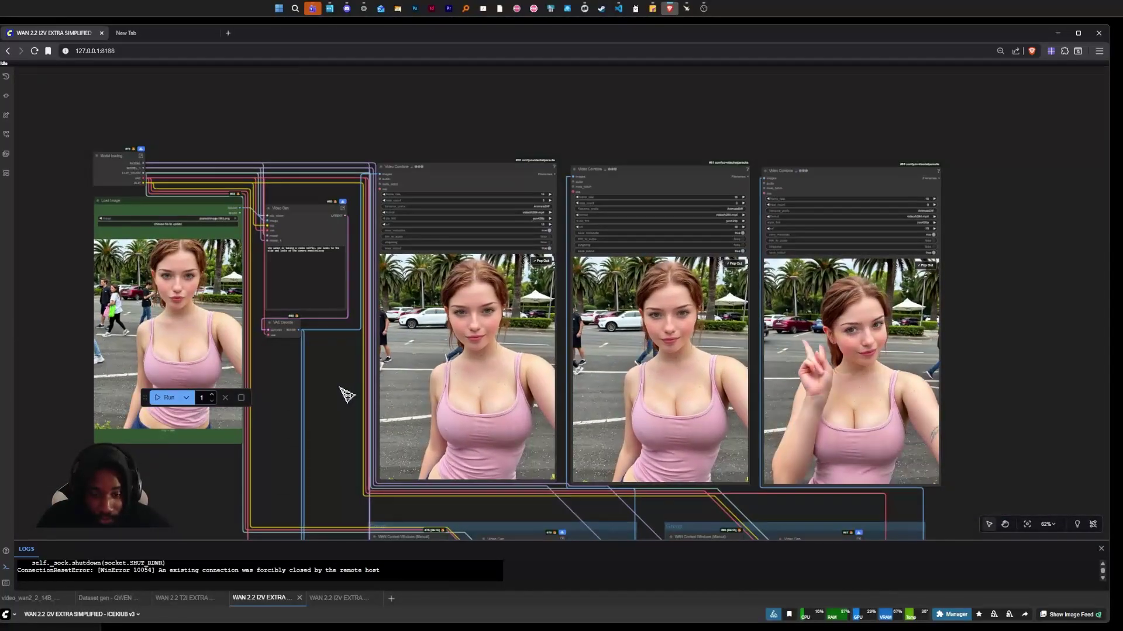
scroll(332, 386, up, 1)
scroll(307, 387, up, 1)
scroll(285, 388, up, 1)
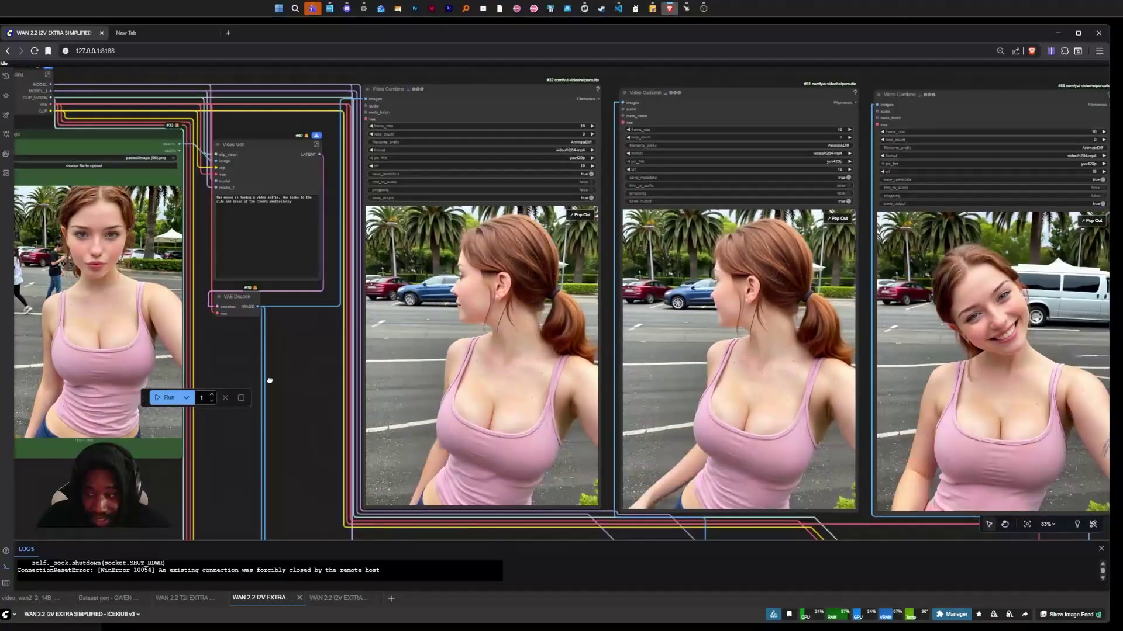
drag(277, 388, 354, 409)
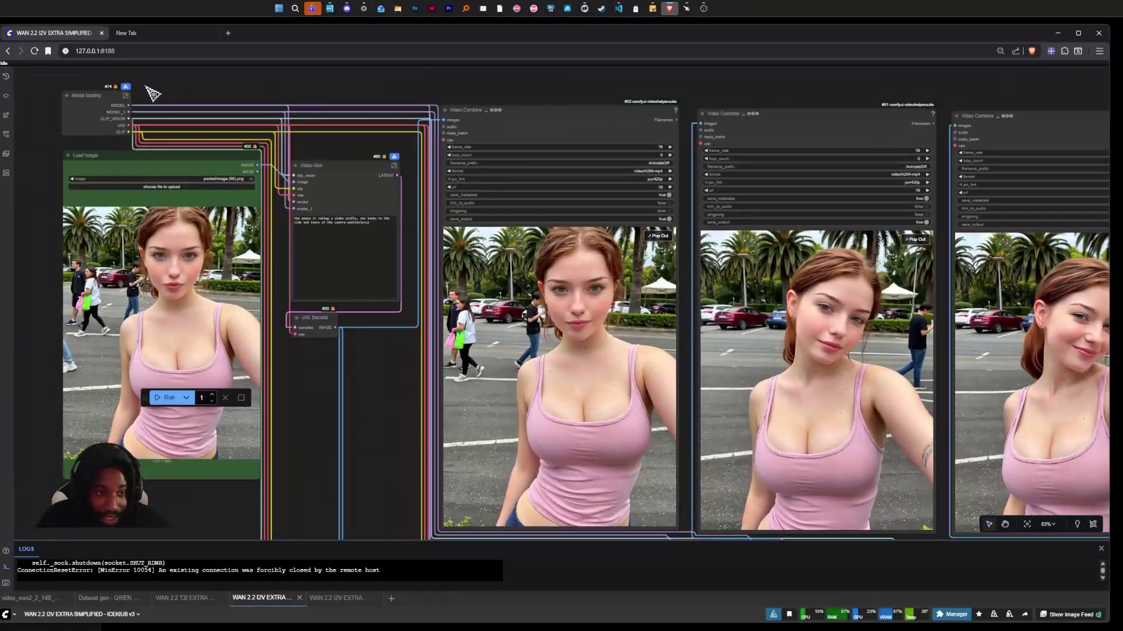
scroll(149, 90, up, 1)
scroll(166, 96, down, 1)
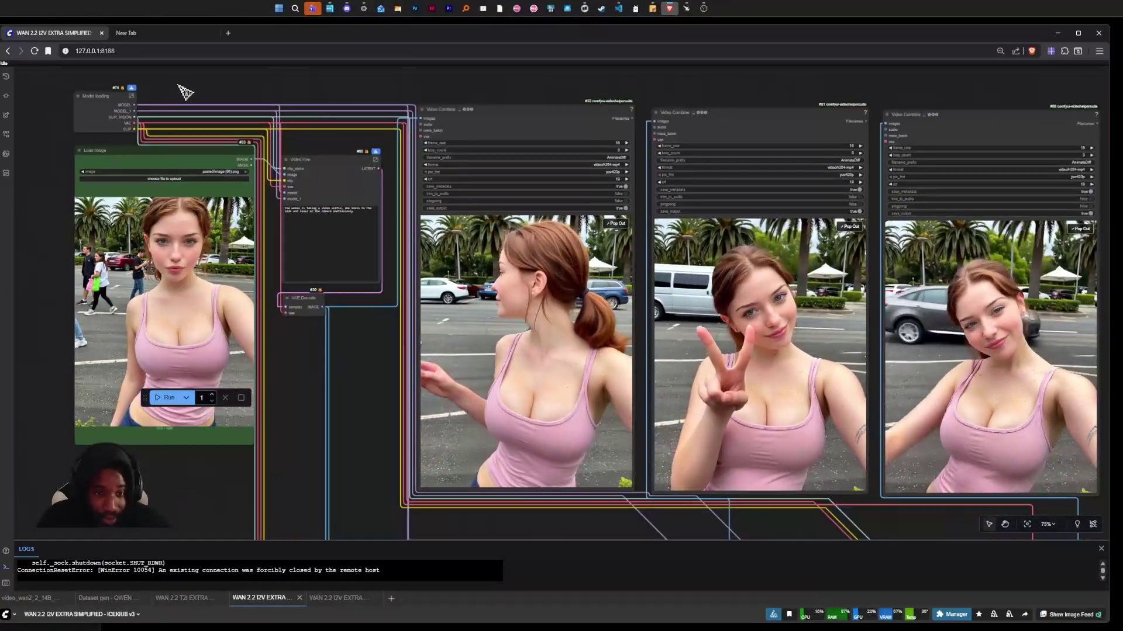
scroll(181, 93, up, 1)
scroll(183, 93, down, 1)
scroll(175, 96, up, 1)
scroll(281, 158, up, 1)
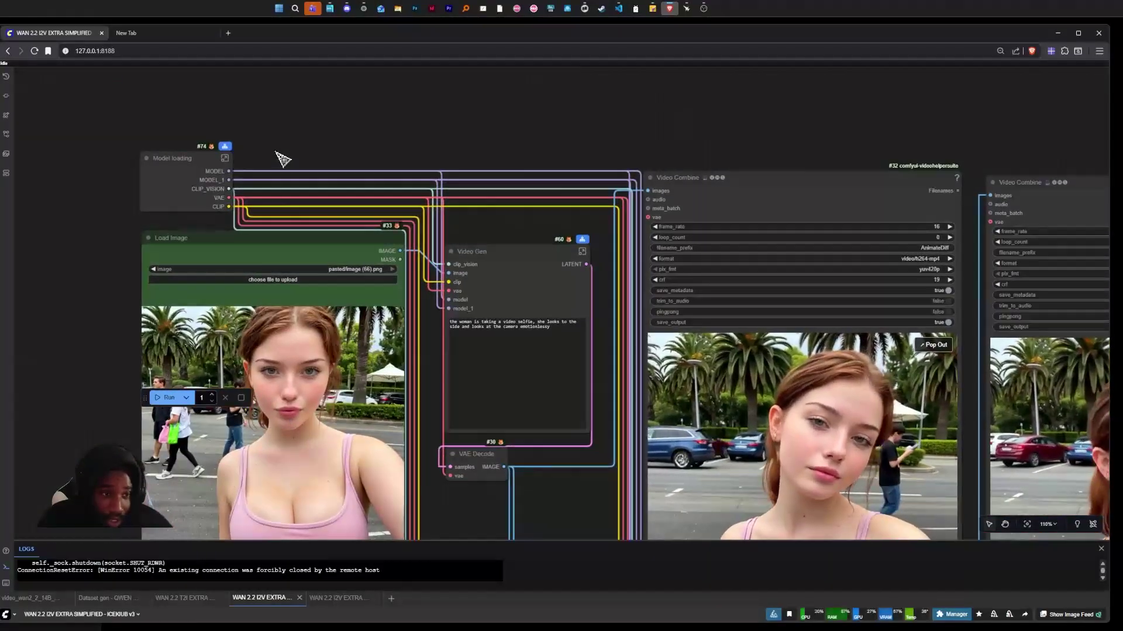
scroll(238, 140, up, 1)
Enter the Model loading group and raise Load Diffusion Model nodes #74 and #75 slightly.
click(223, 154)
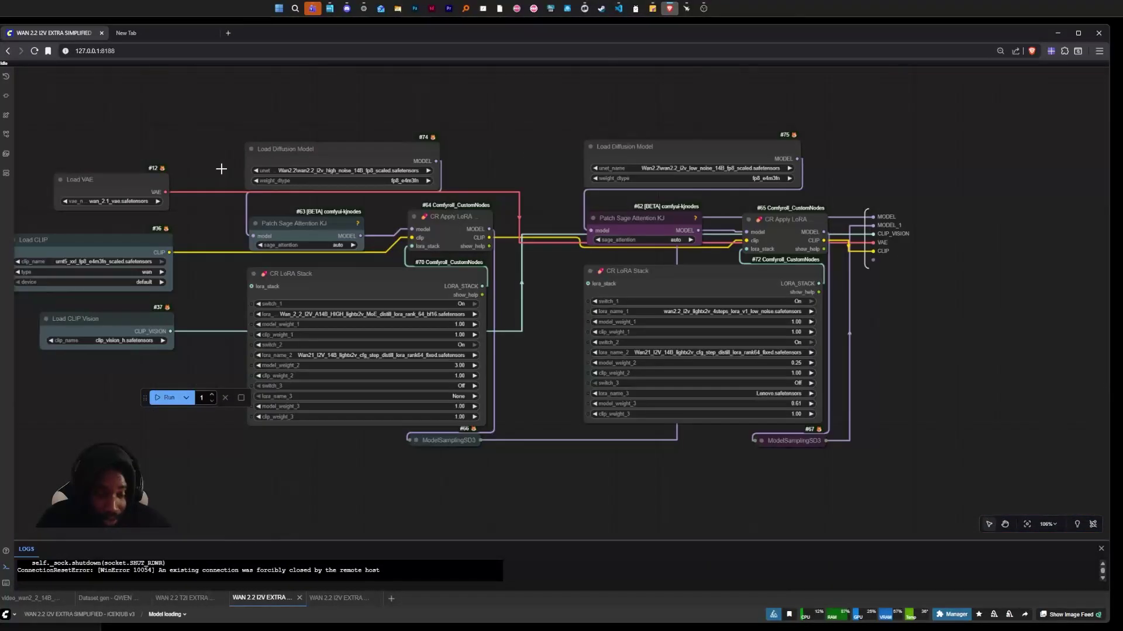
scroll(246, 191, down, 1)
scroll(258, 235, up, 1)
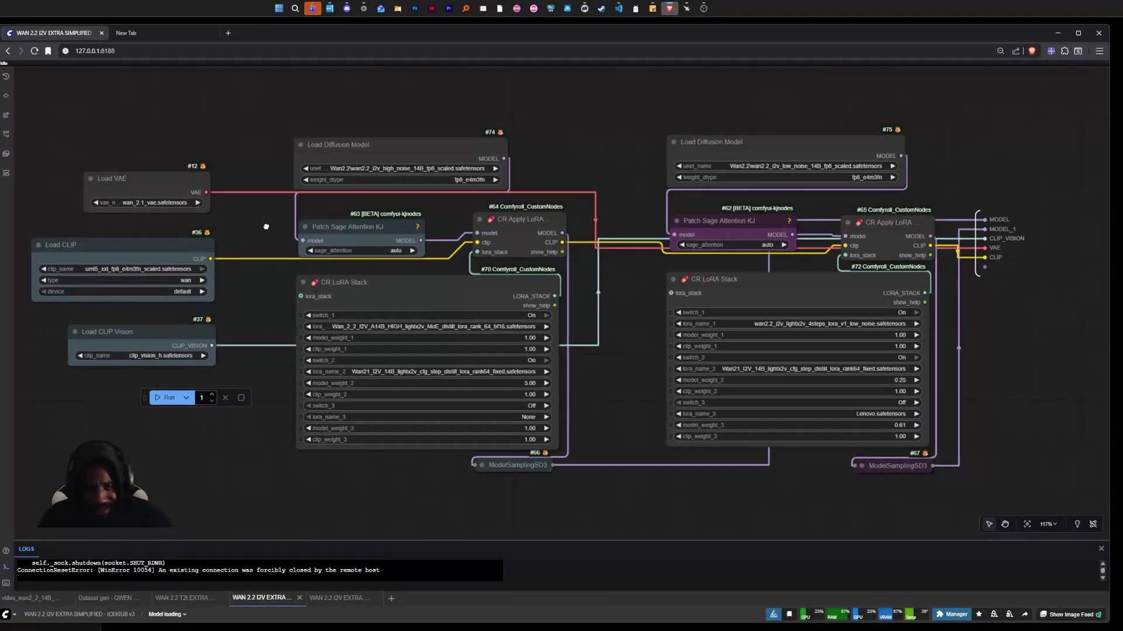
scroll(273, 237, up, 1)
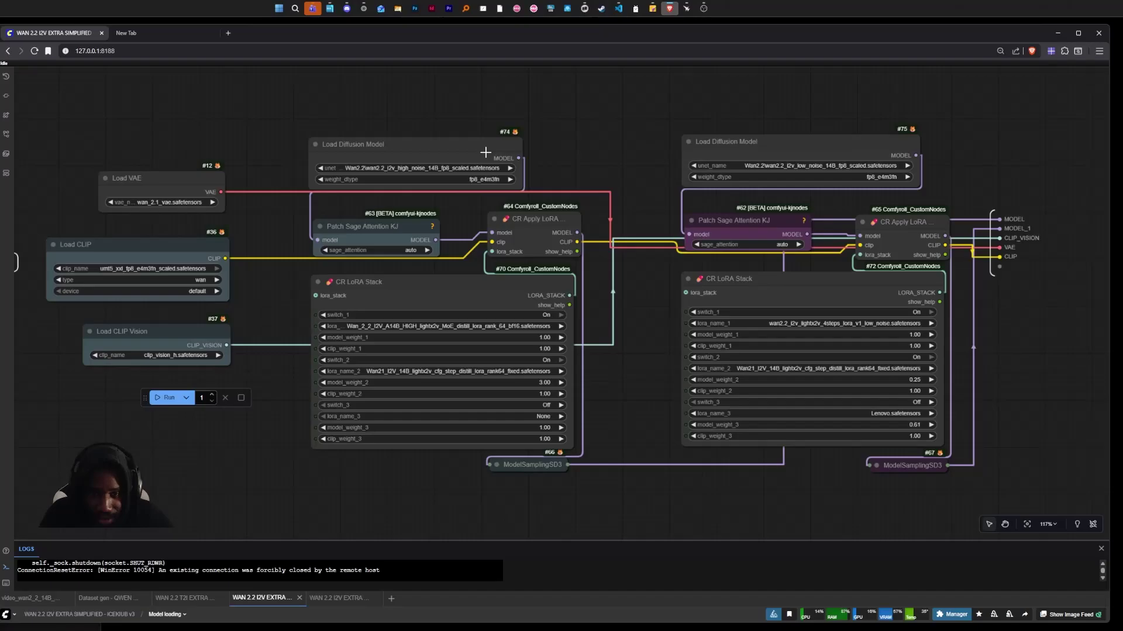
drag(485, 153, 485, 143)
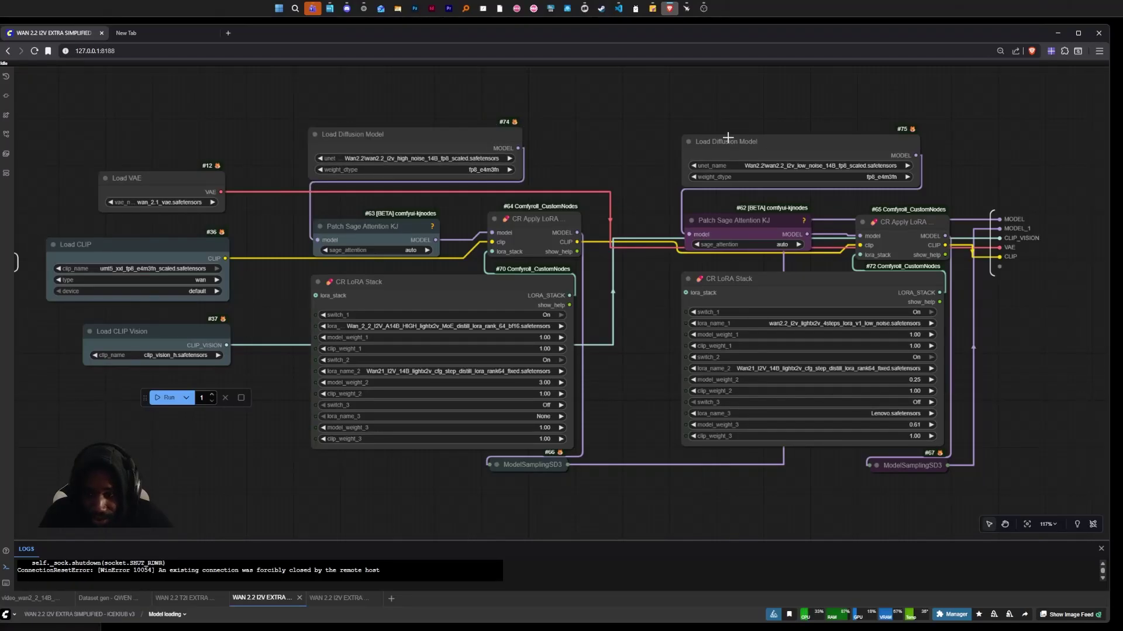
drag(726, 138, 728, 126)
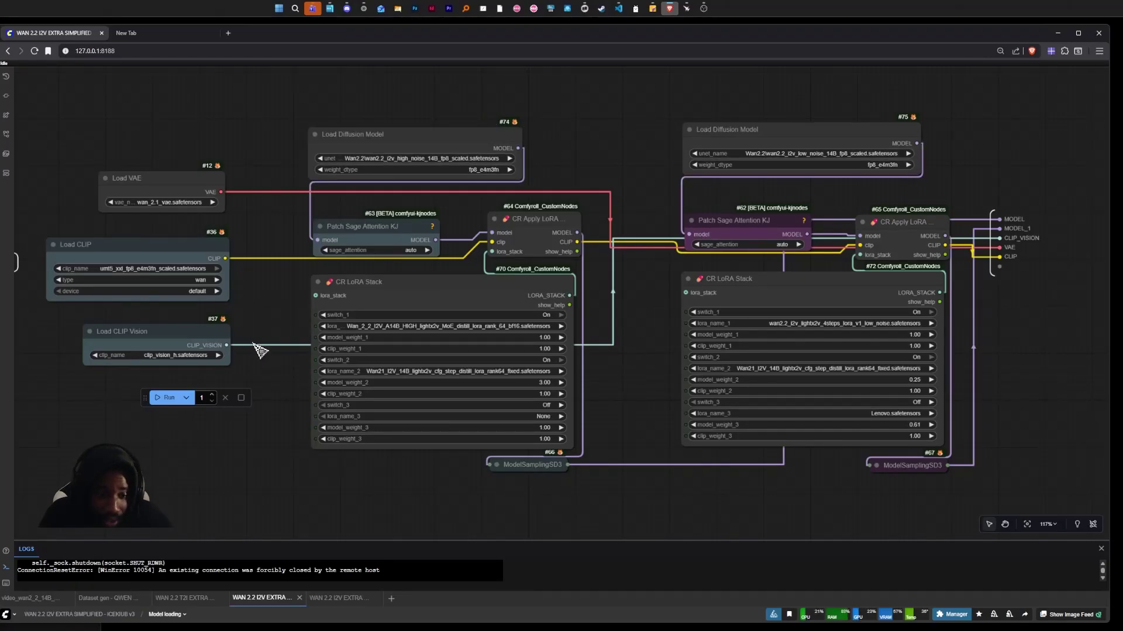
drag(274, 464, 249, 464)
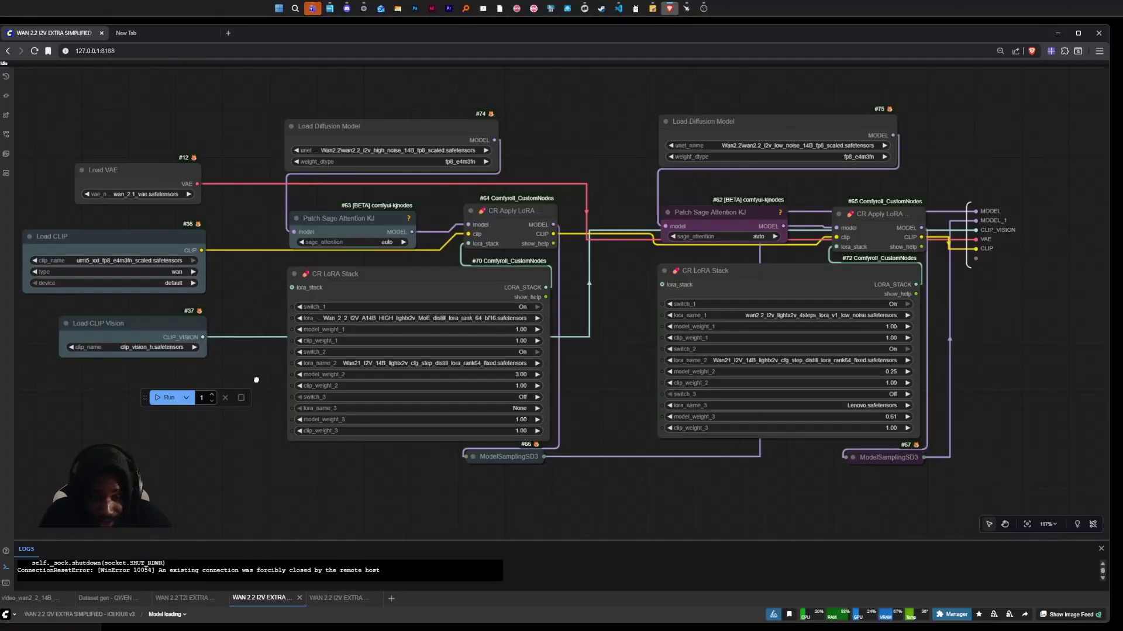
drag(256, 380, 257, 382)
scroll(259, 471, down, 3)
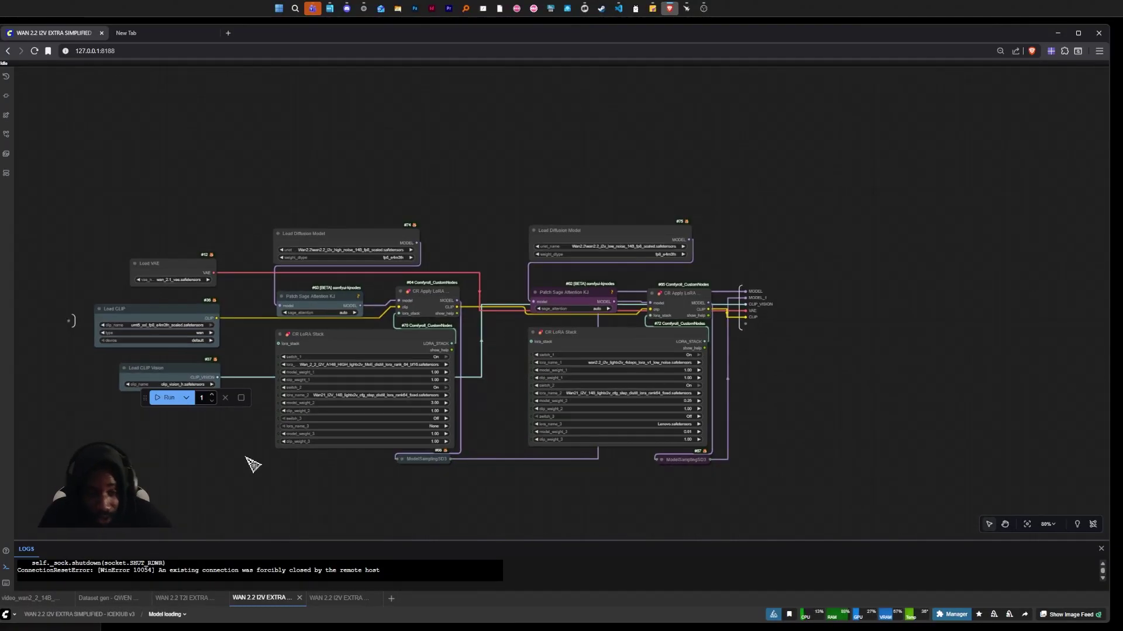
scroll(247, 460, up, 3)
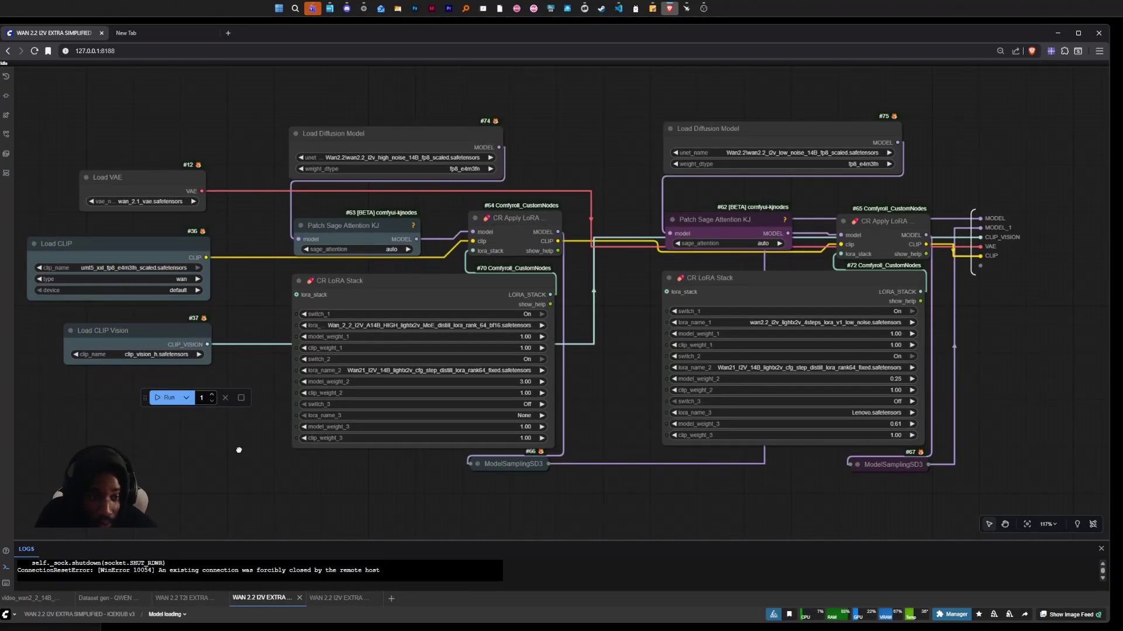
Inspect the Load VAE, Load CLIP, LoRA and attention nodes, then save the workflow.
drag(239, 450, 273, 448)
click(193, 182)
scroll(74, 149, up, 3)
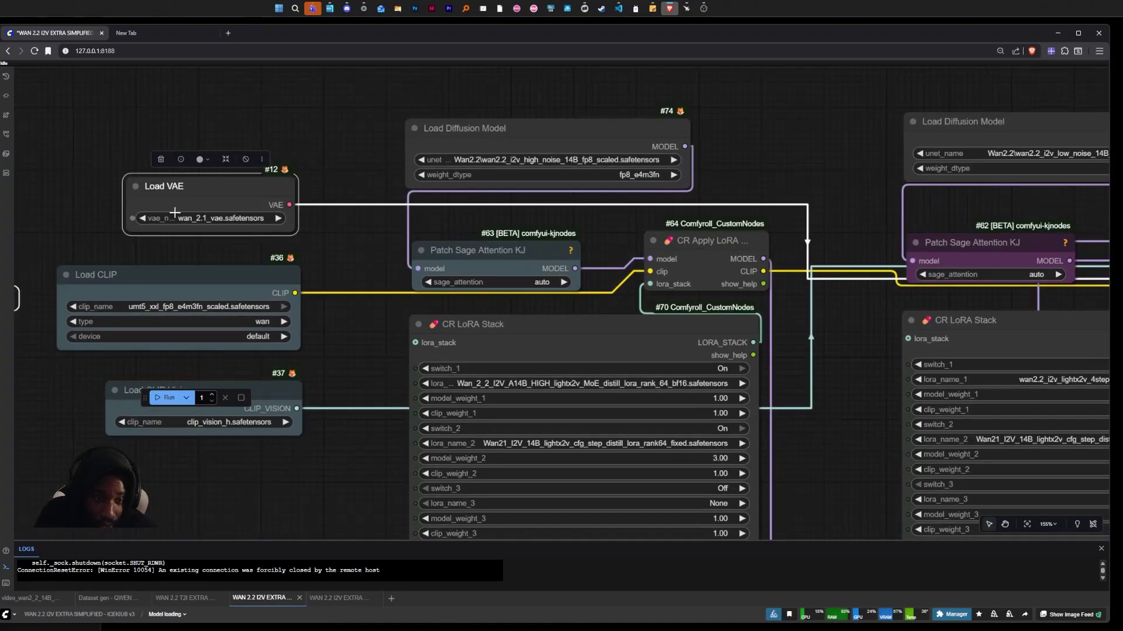
click(158, 295)
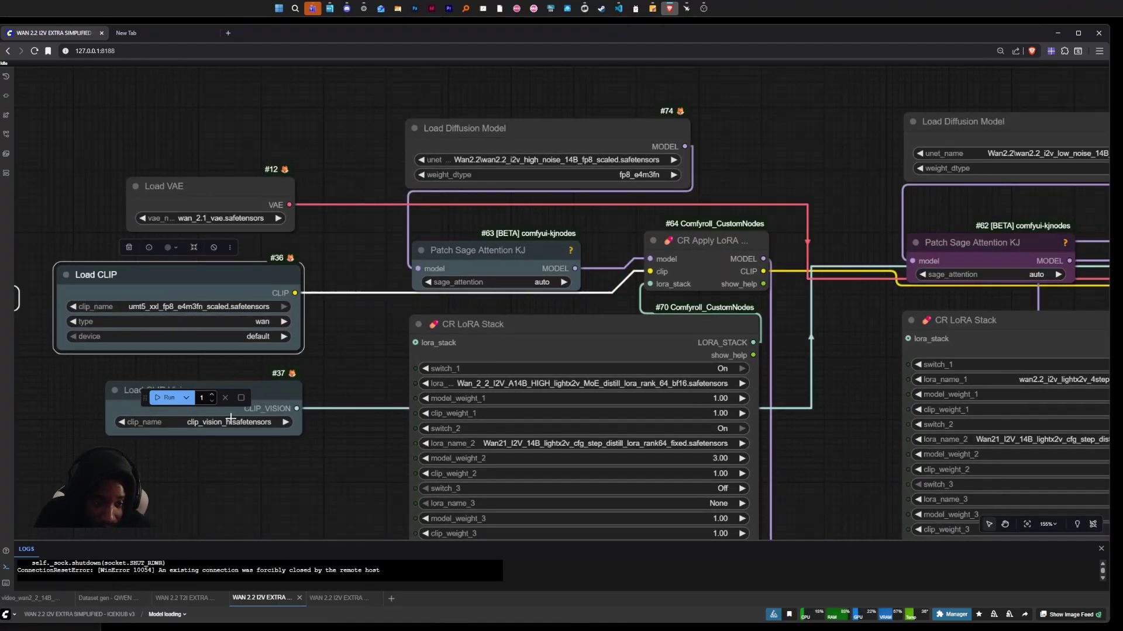
click(238, 477)
mouse_move(271, 479)
mouse_down()
mouse_move(275, 390)
mouse_move(251, 431)
mouse_up()
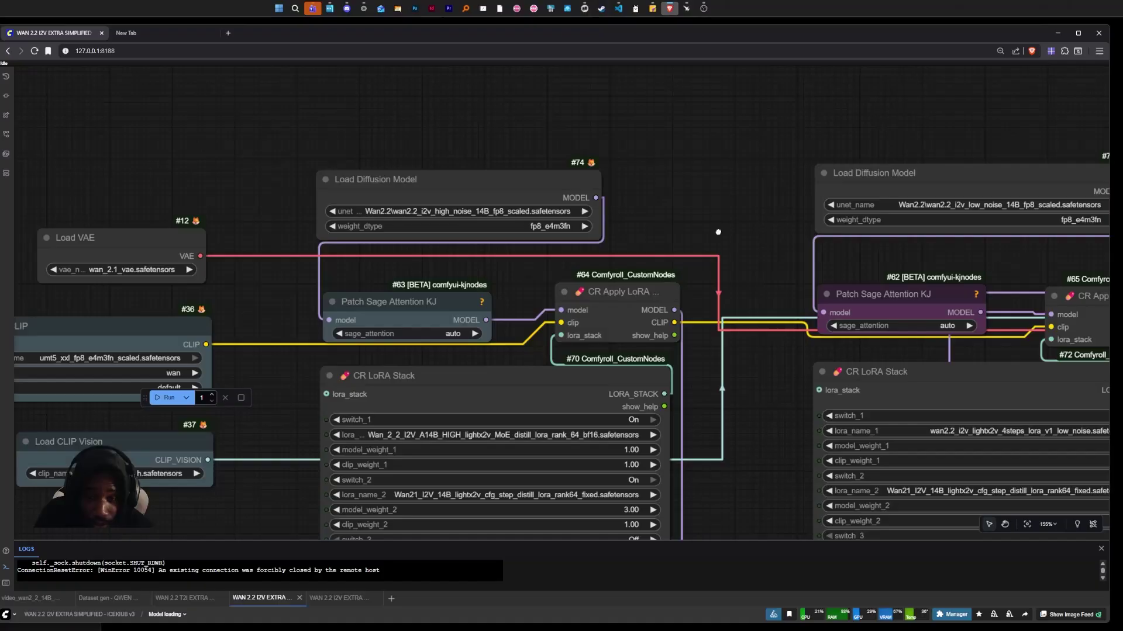
drag(717, 232, 577, 253)
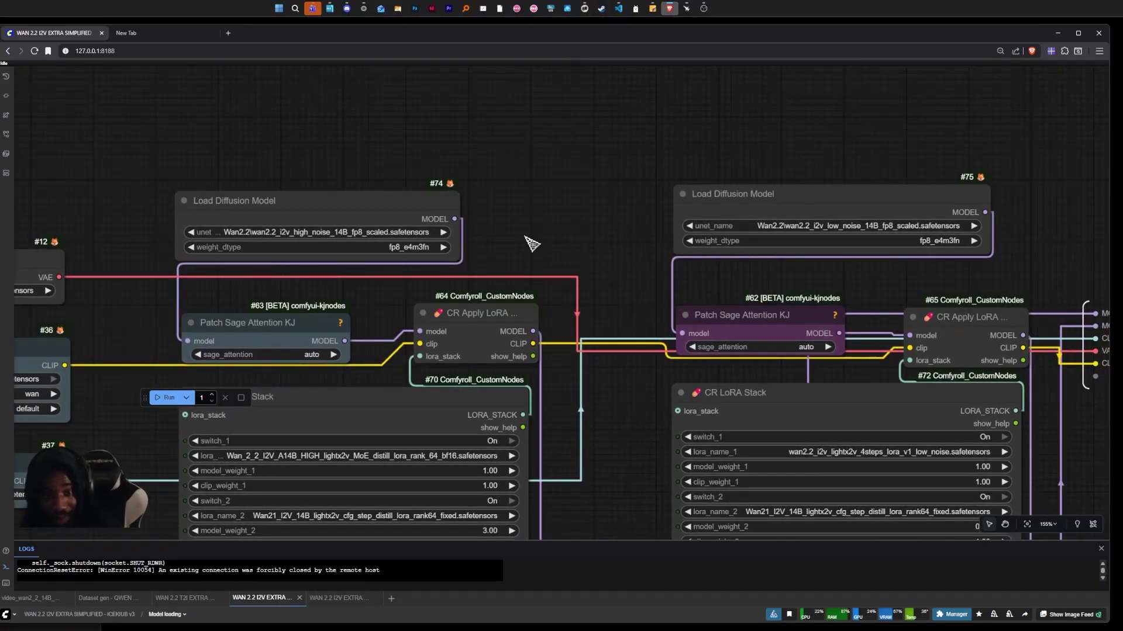
drag(594, 253, 528, 128)
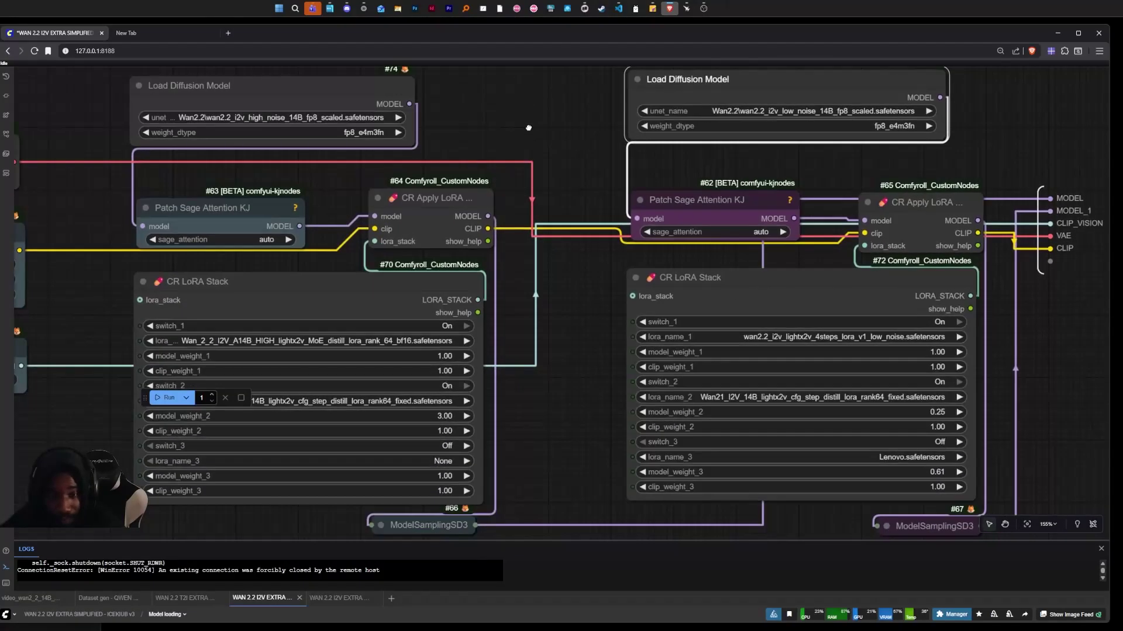
key(ctrl+s)
Bypass both the left and right Patch Sage Attention KJ nodes with Ctrl+B.
click(233, 212)
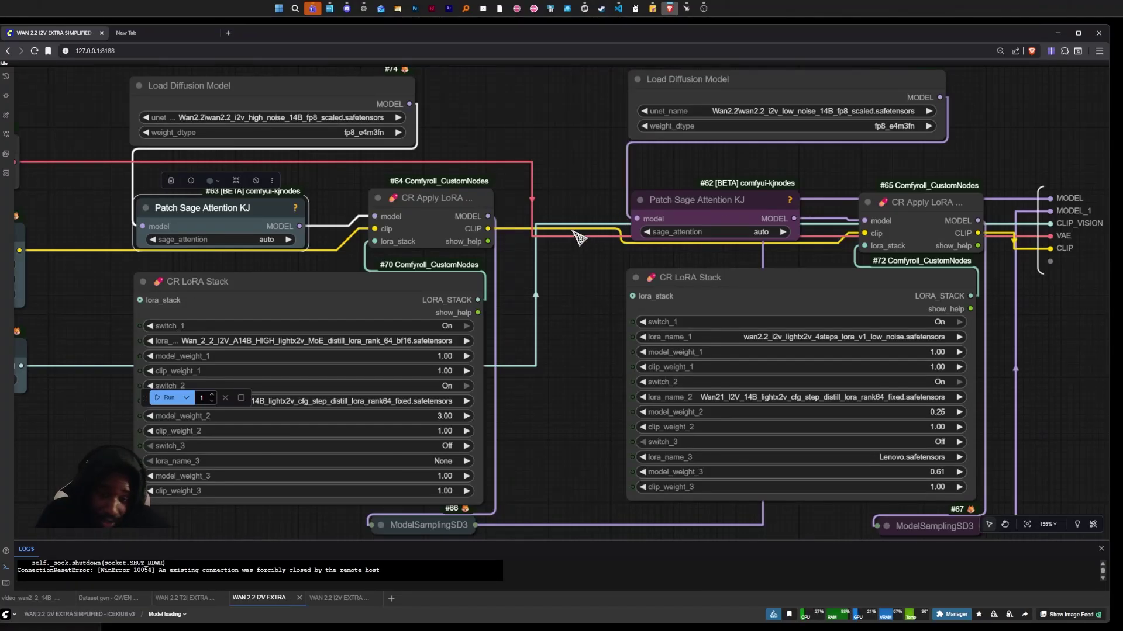
click(523, 274)
click(254, 207)
key(ctrl+b)
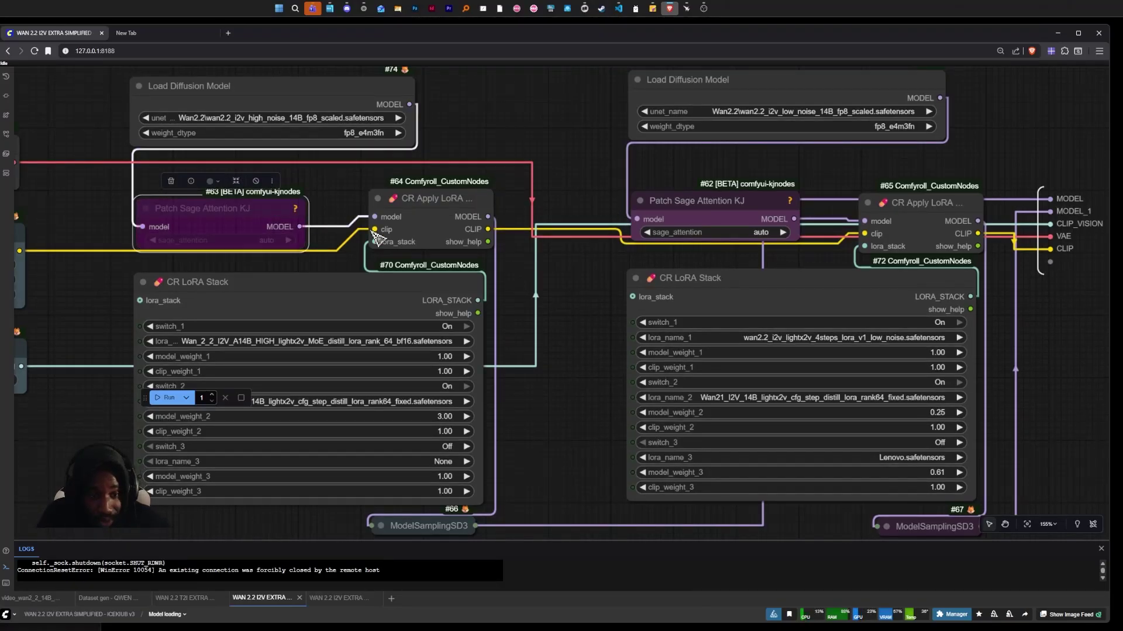
click(698, 200)
key(ctrl+b)
scroll(597, 266, down, 3)
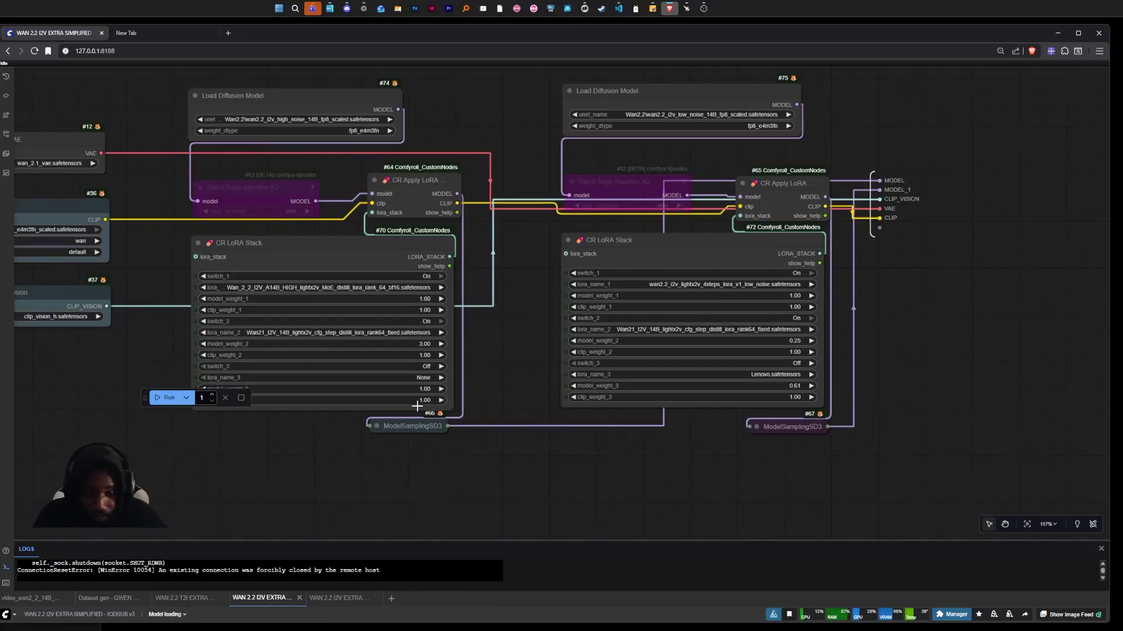
Return to the main workflow, enter the Video Gen subgraph and select Resize Image v2.
click(104, 619)
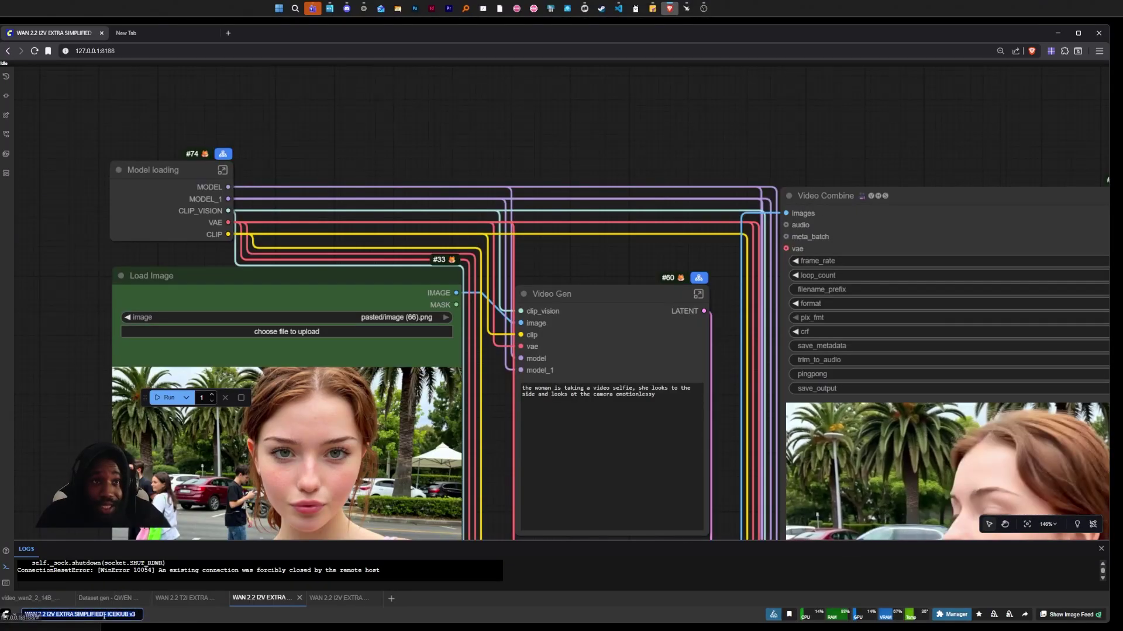
scroll(88, 329, down, 4)
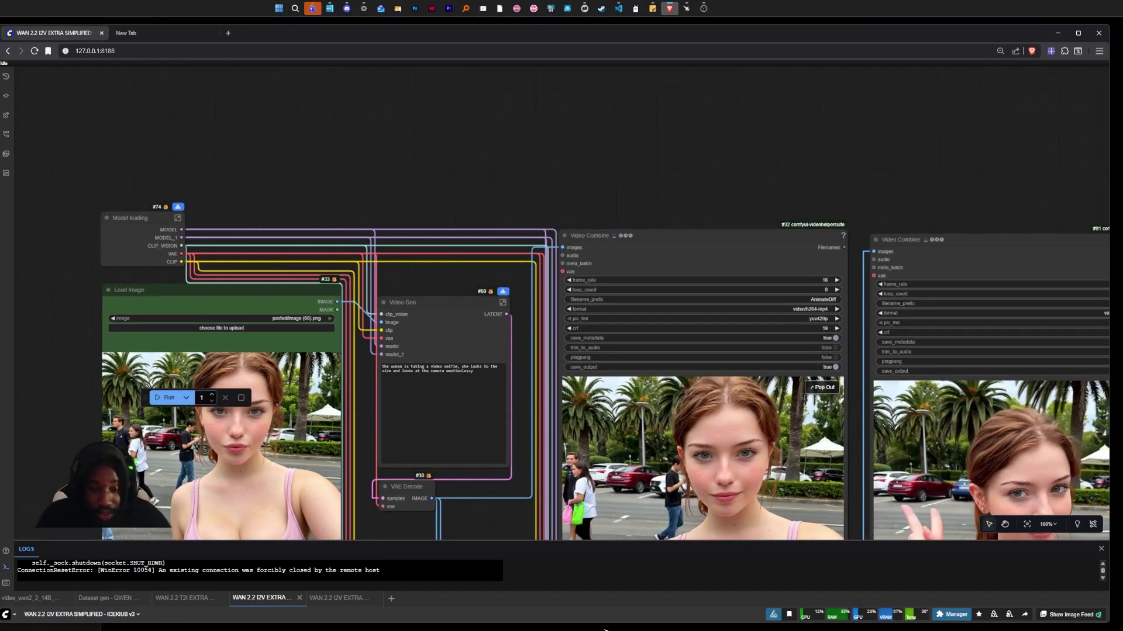
scroll(458, 288, up, 2)
scroll(537, 324, up, 2)
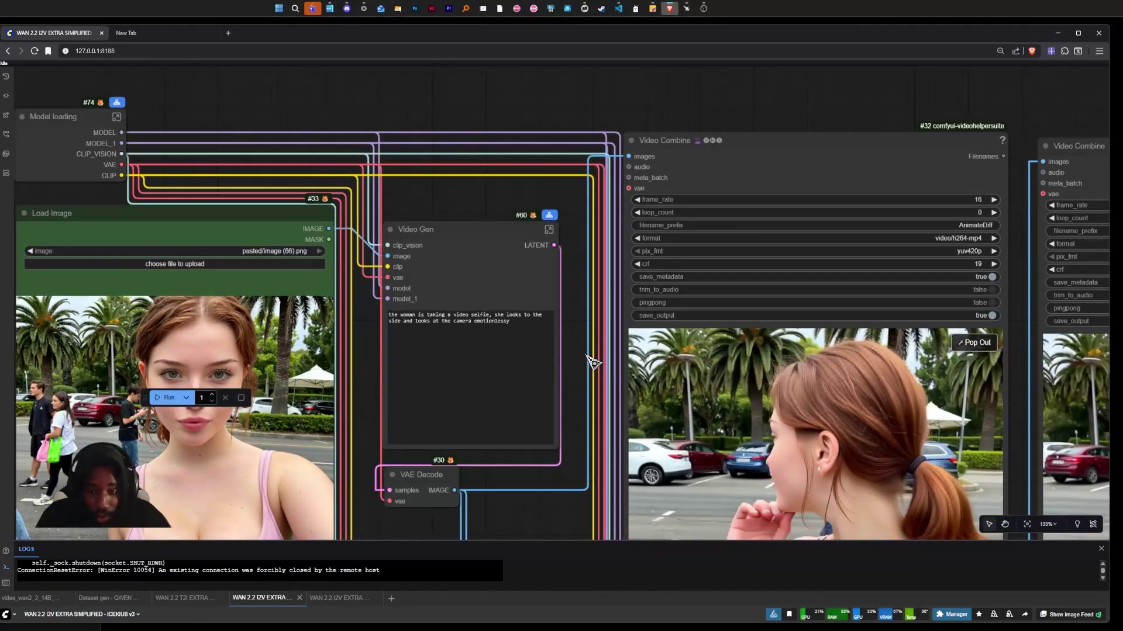
scroll(594, 301, down, 4)
scroll(577, 195, down, 2)
scroll(577, 195, up, 6)
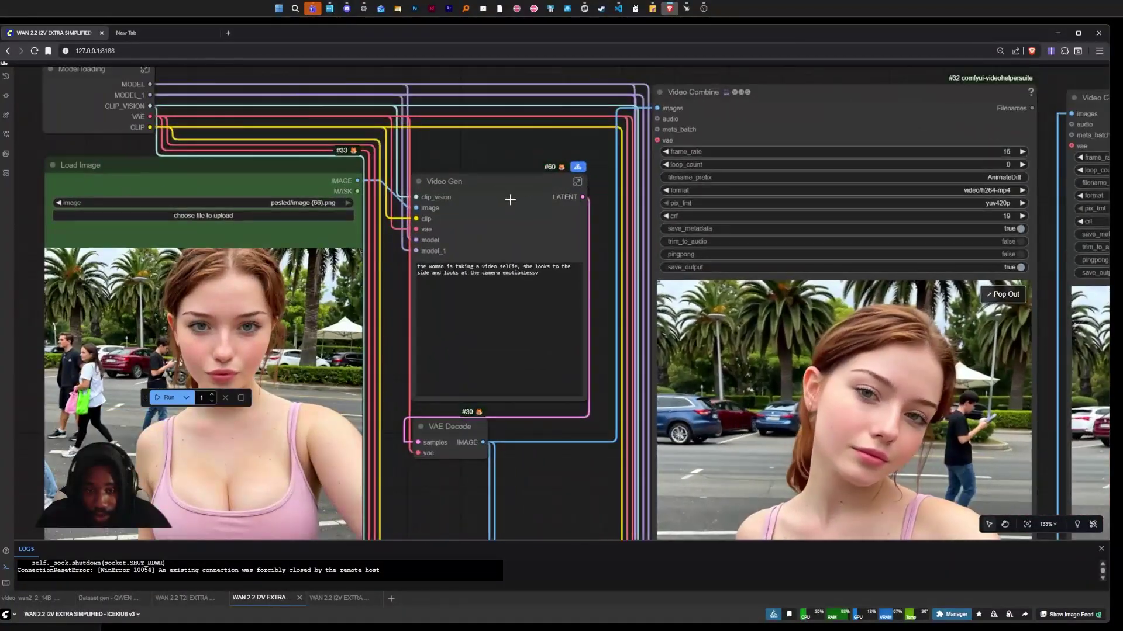
click(579, 183)
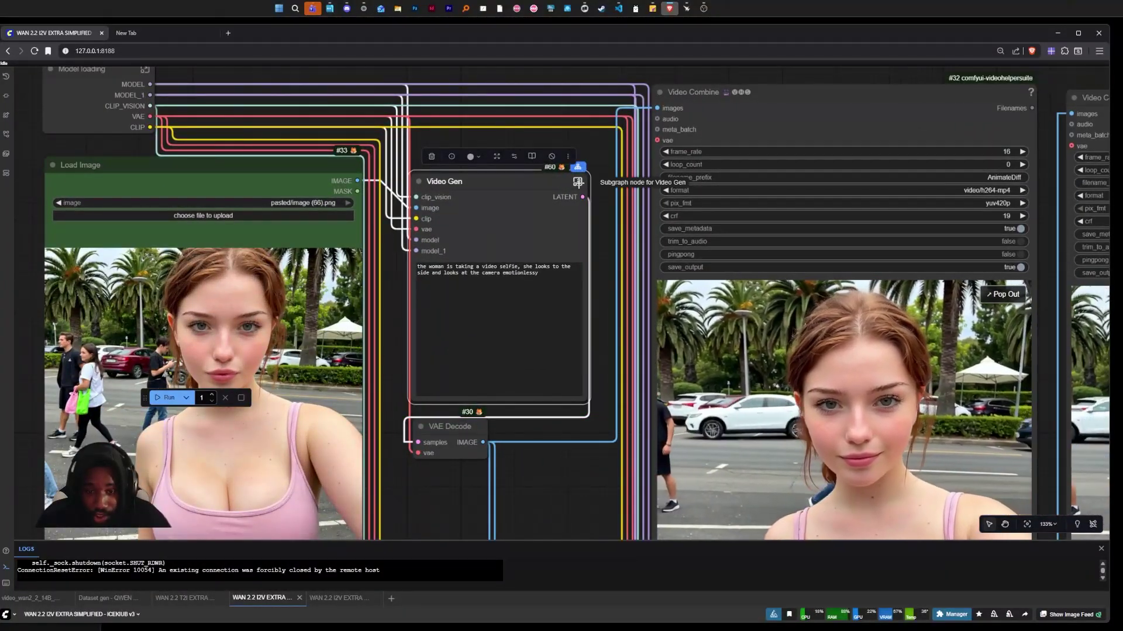
click(579, 183)
mouse_move(502, 436)
mouse_down()
mouse_move(585, 526)
mouse_move(426, 539)
mouse_move(497, 512)
mouse_up()
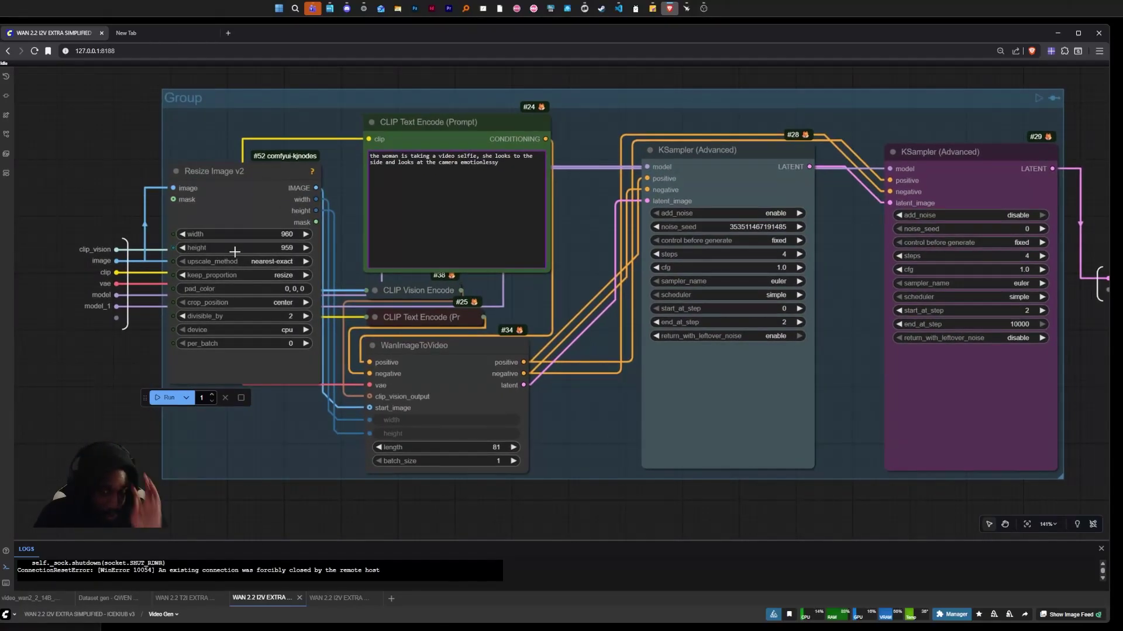
click(261, 195)
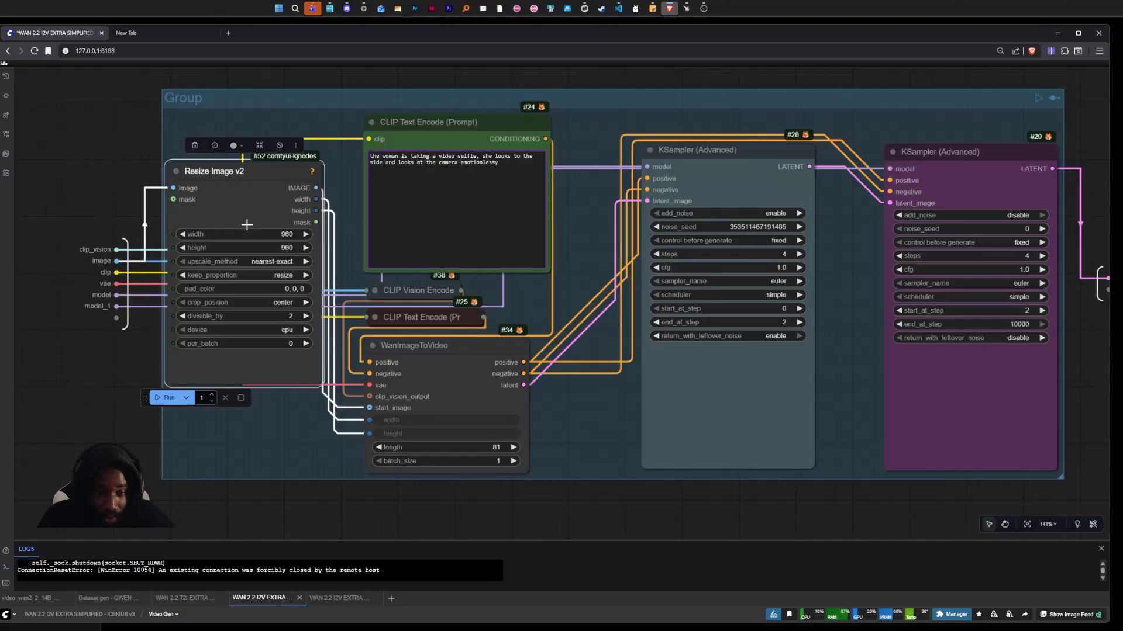
scroll(247, 225, down, 5)
scroll(246, 225, up, 2)
scroll(249, 249, up, 3)
scroll(249, 249, down, 2)
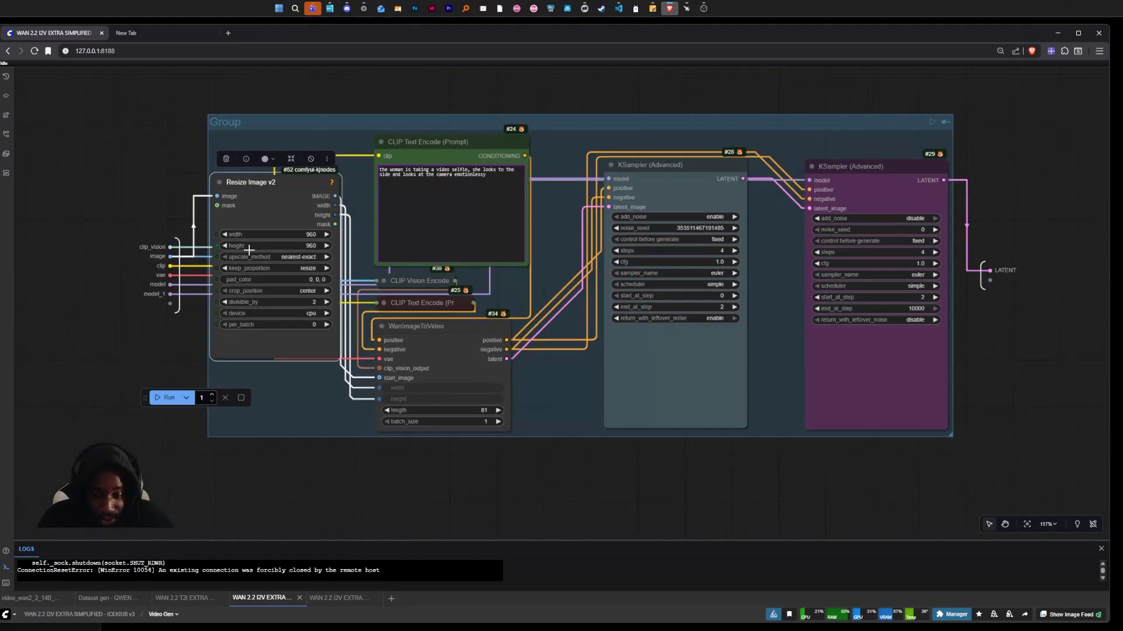
scroll(573, 406, up, 2)
scroll(430, 377, up, 2)
scroll(333, 396, down, 6)
scroll(417, 451, up, 1)
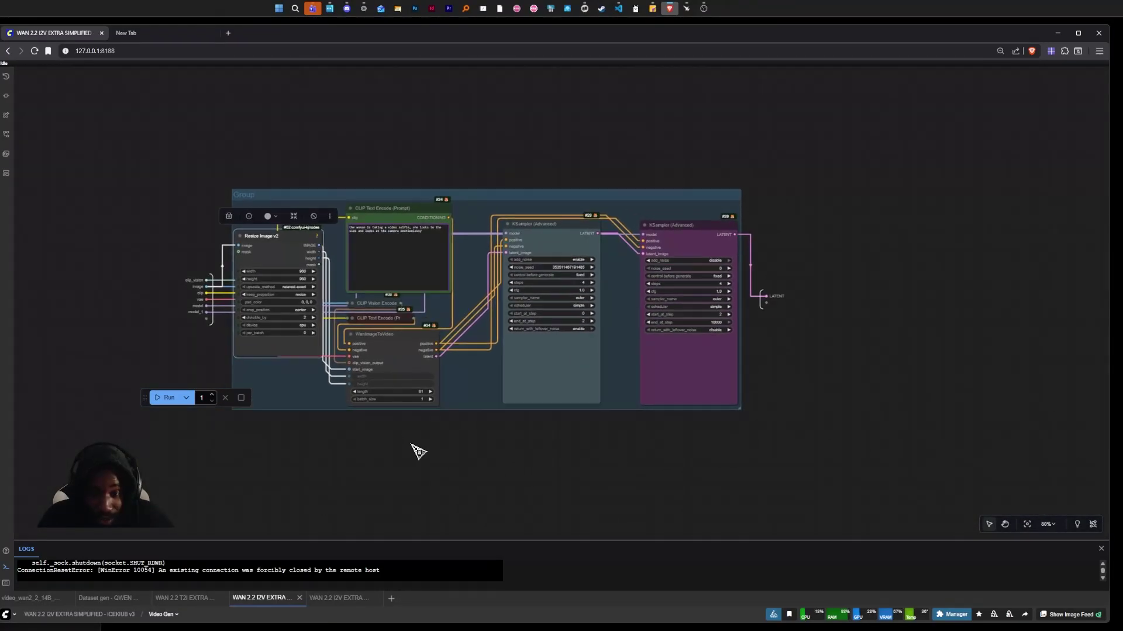
scroll(417, 451, up, 4)
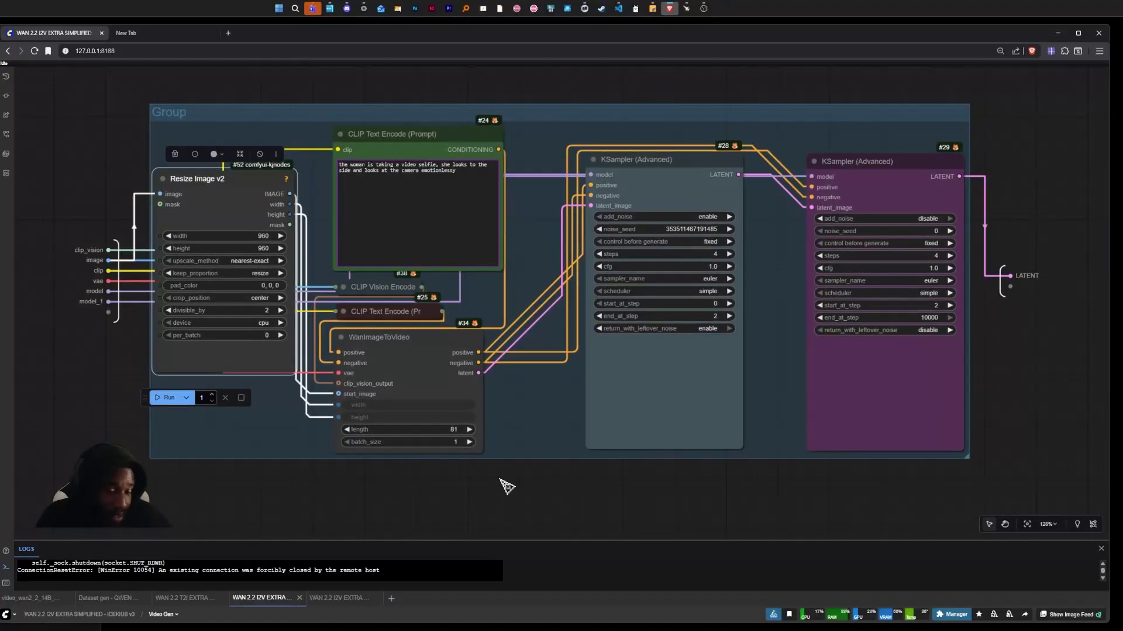
Change the Resize Image v2 height to 1280, then restore it to 960.
click(333, 489)
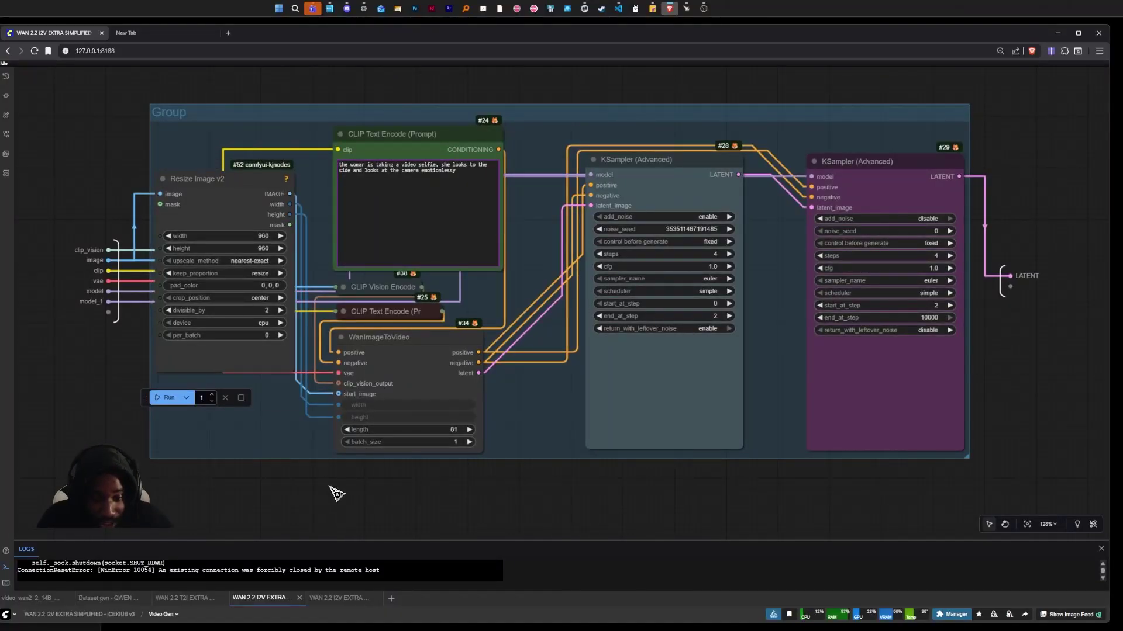
scroll(210, 202, up, 5)
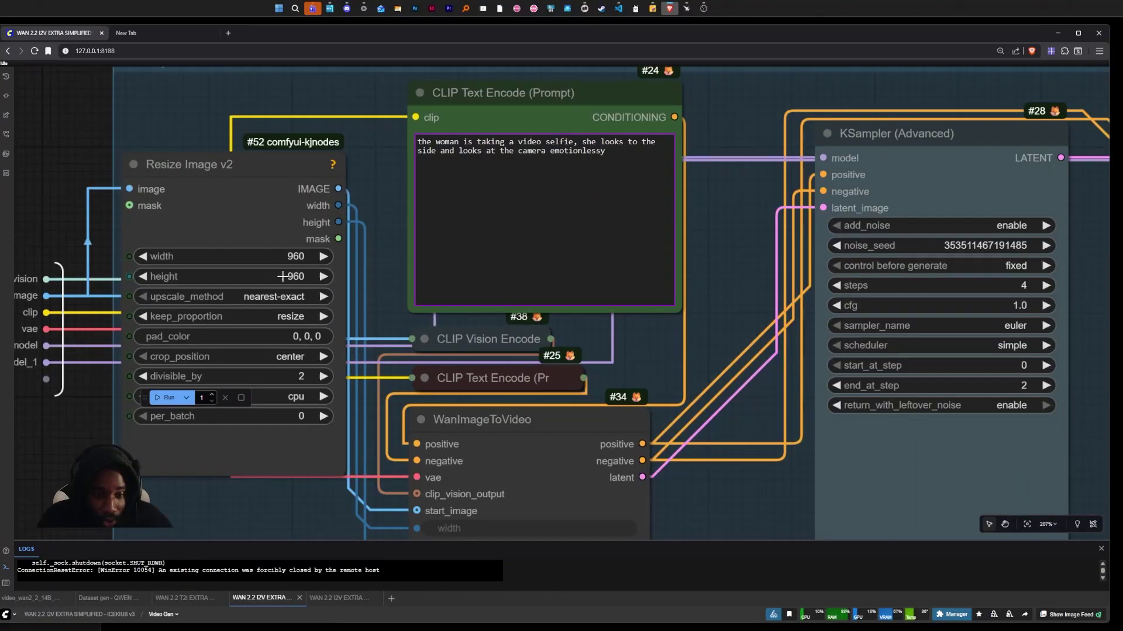
scroll(282, 276, down, 10)
scroll(278, 276, up, 10)
click(271, 279)
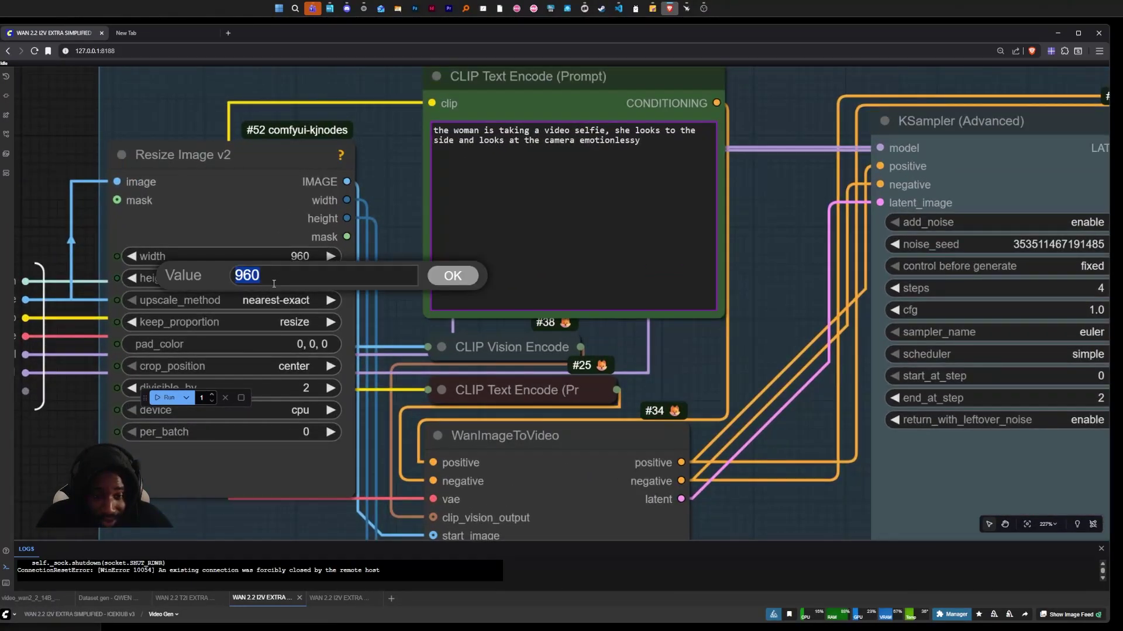
click(347, 246)
click(282, 278)
text(1280)
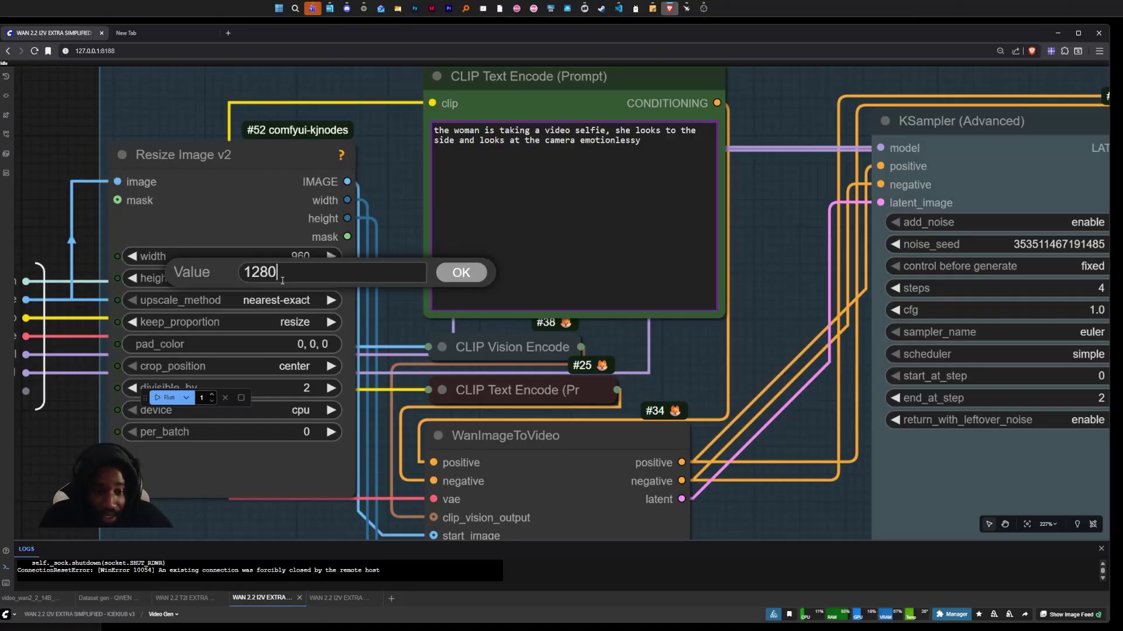
key(Return)
click(281, 278)
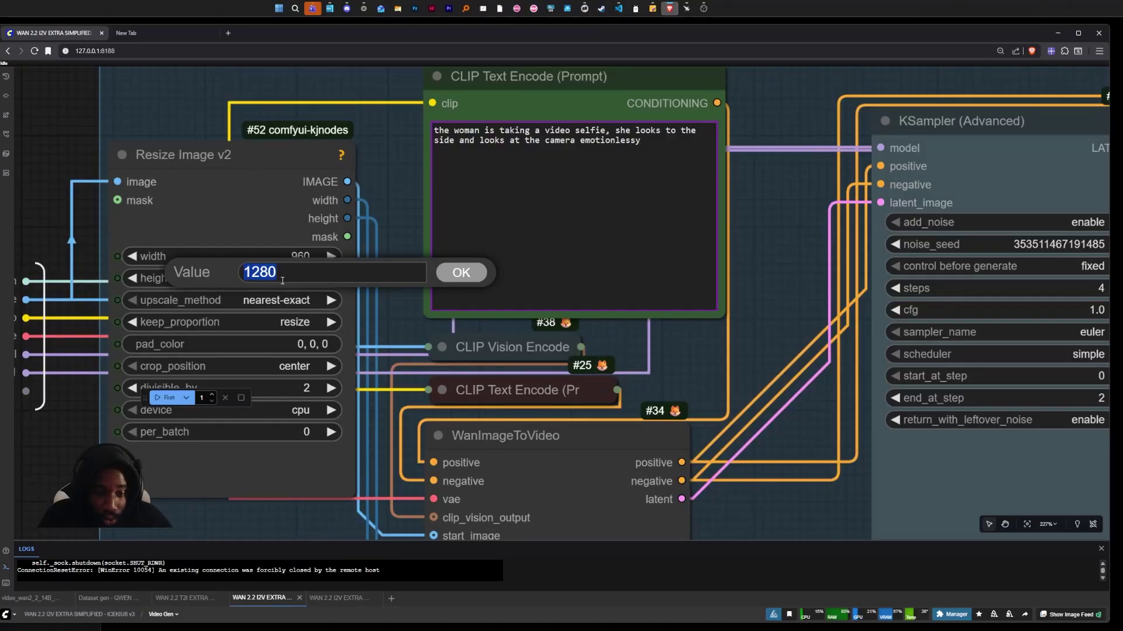
text(960)
key(Return)
scroll(368, 254, down, 3)
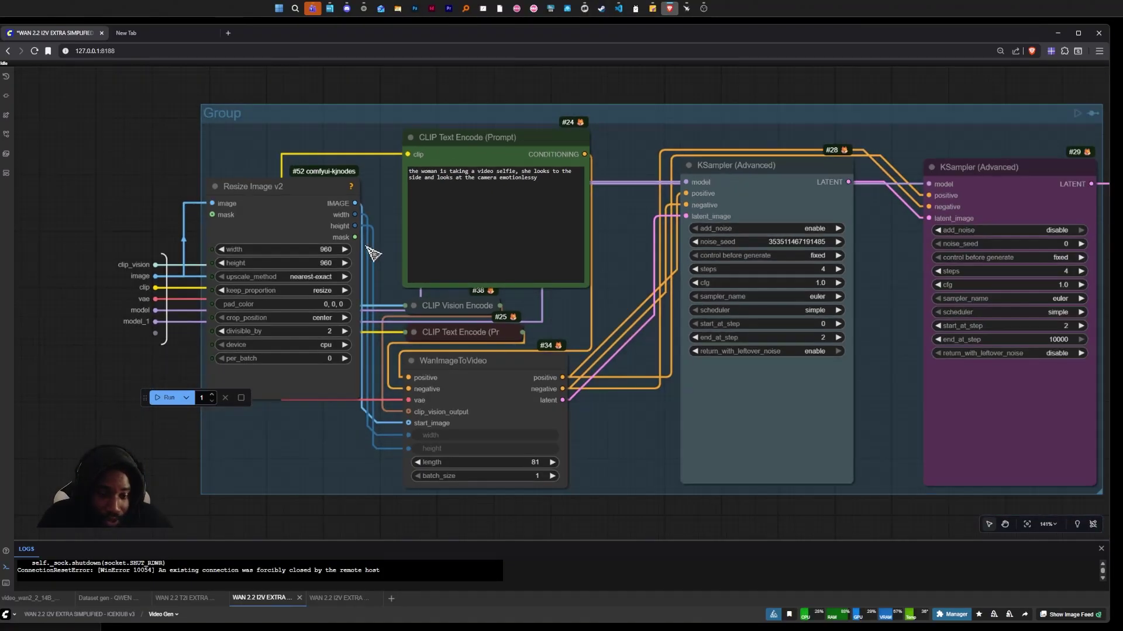
scroll(371, 250, up, 3)
scroll(371, 251, down, 3)
scroll(379, 263, up, 3)
scroll(379, 264, down, 10)
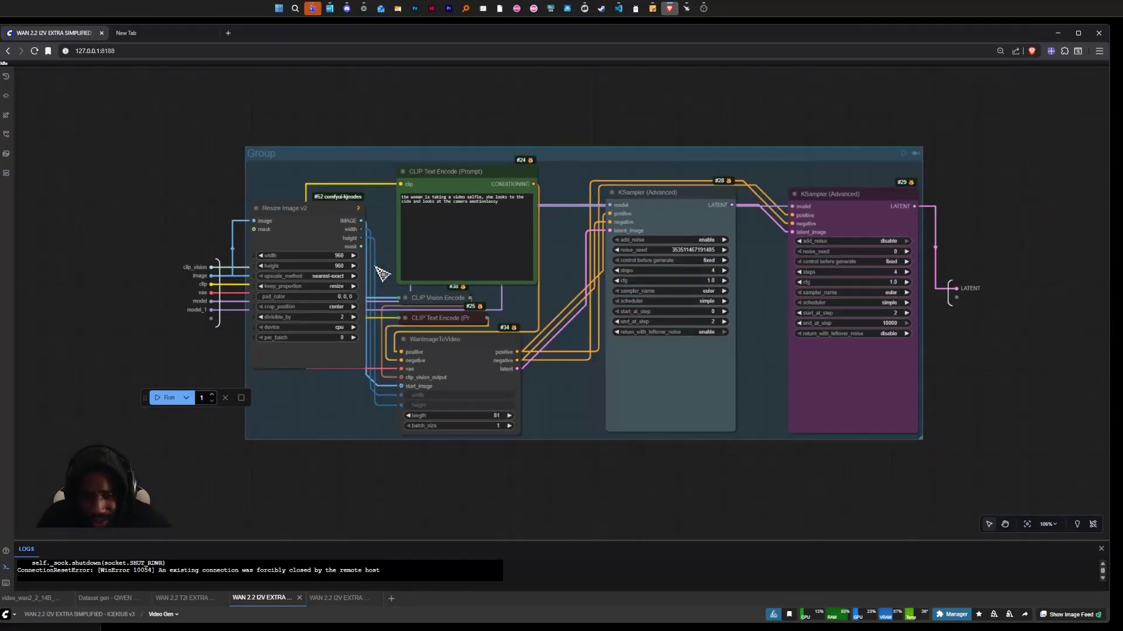
scroll(392, 453, up, 2)
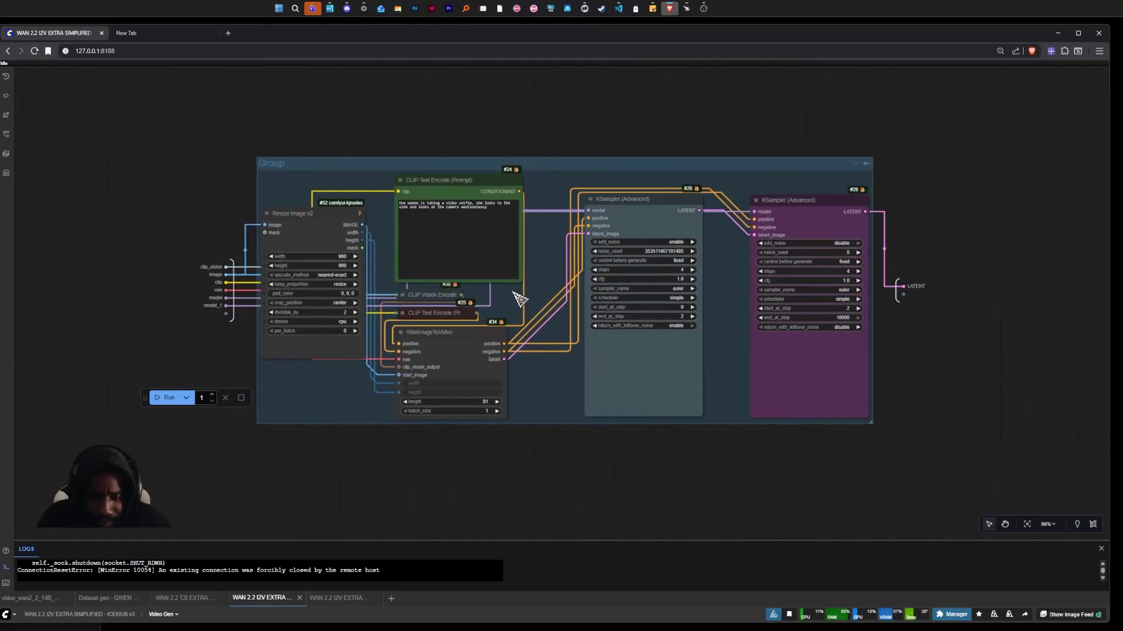
scroll(437, 351, up, 4)
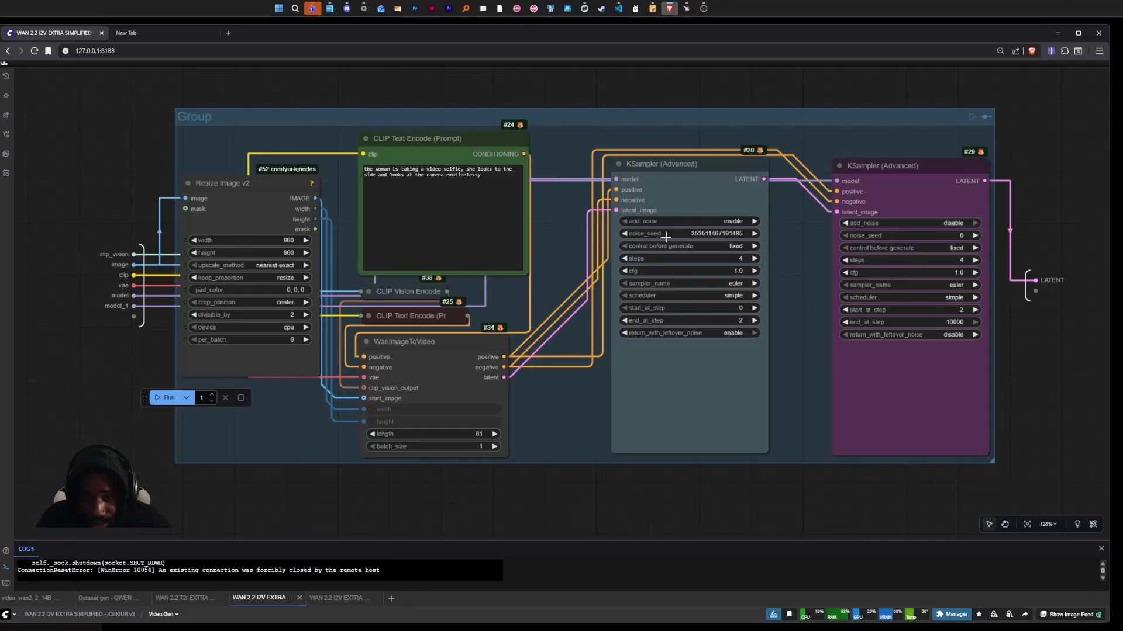
Leave the Video Gen subgraph and view its prompt text and the video previews.
click(415, 175)
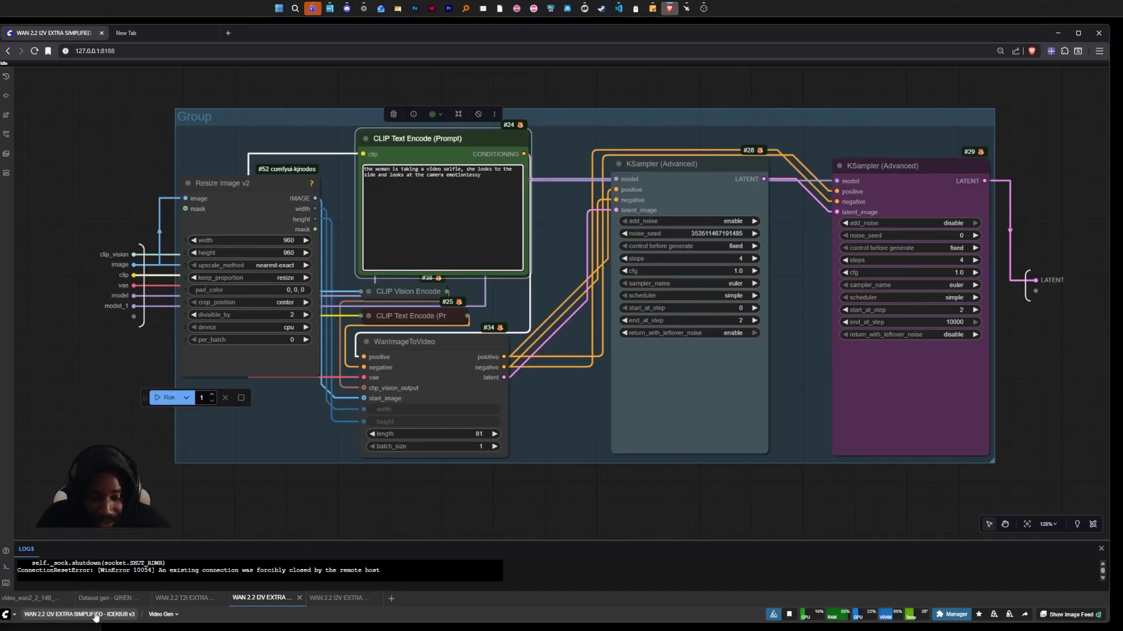
click(79, 614)
click(498, 291)
scroll(501, 257, up, 9)
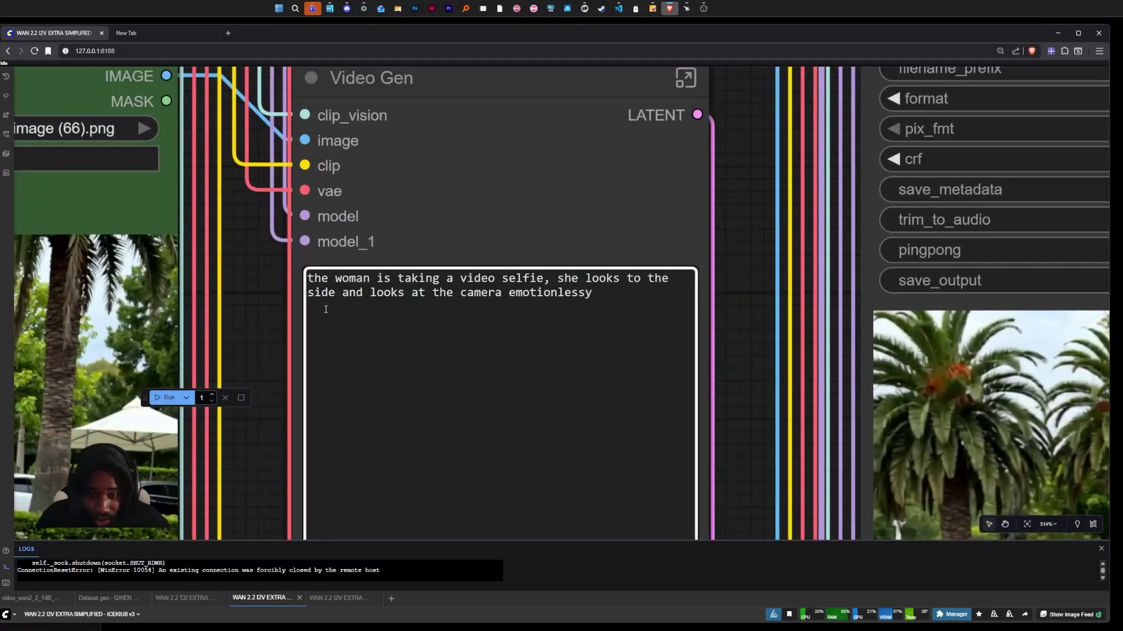
scroll(558, 305, down, 5)
scroll(359, 509, down, 7)
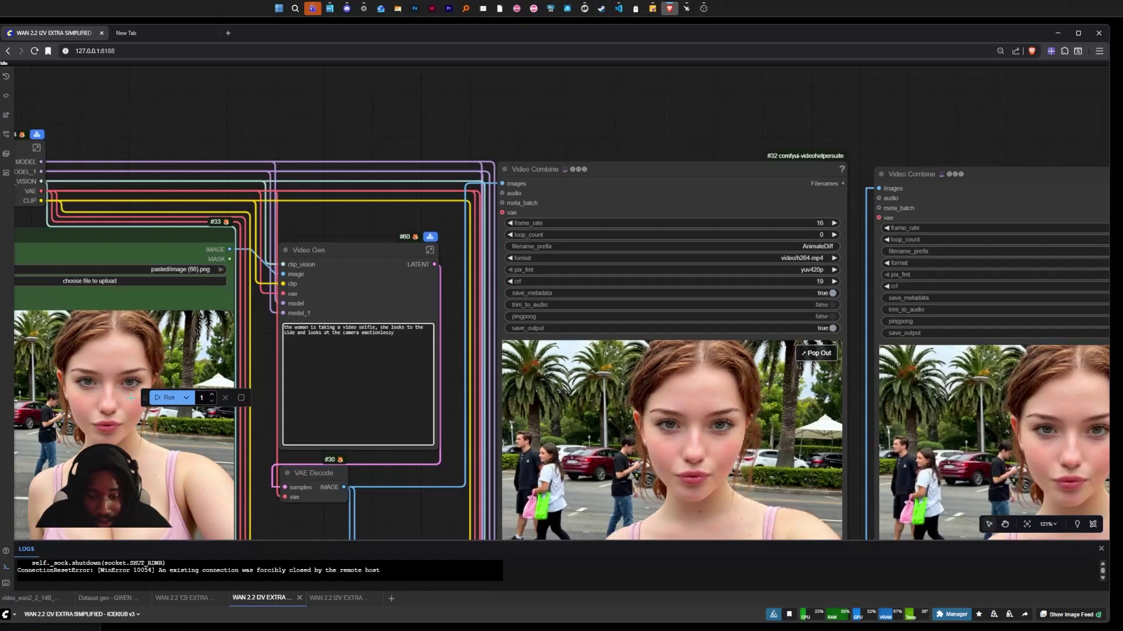
scroll(358, 510, down, 5)
drag(359, 509, 369, 345)
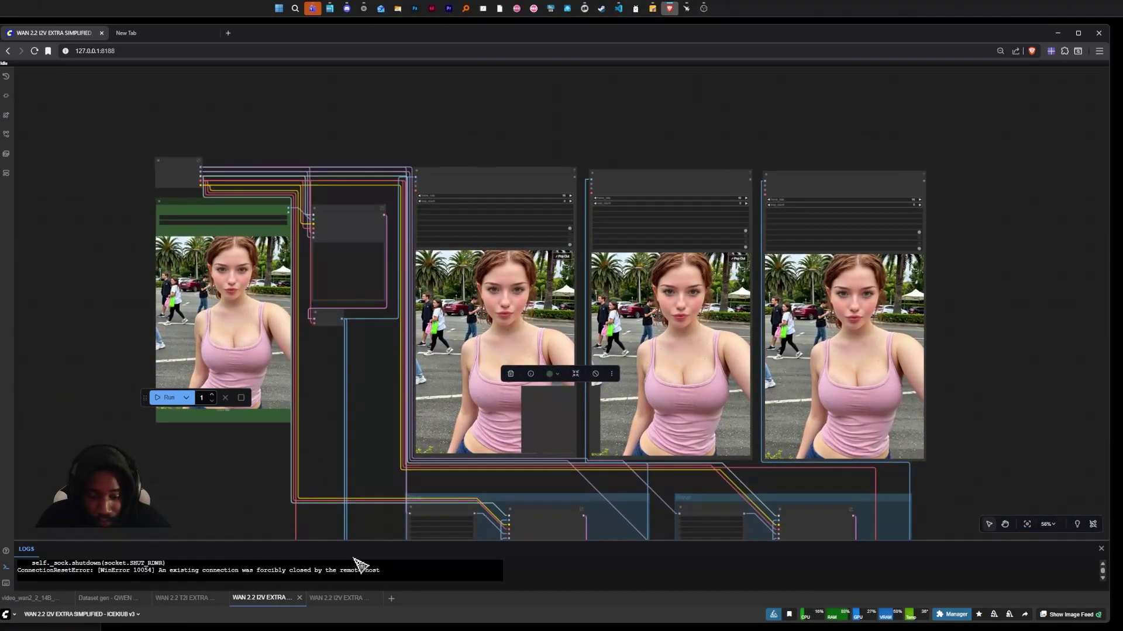
Compare the free workflow tab, then return to the chained extended workflow.
click(336, 598)
click(260, 597)
drag(452, 364, 425, 340)
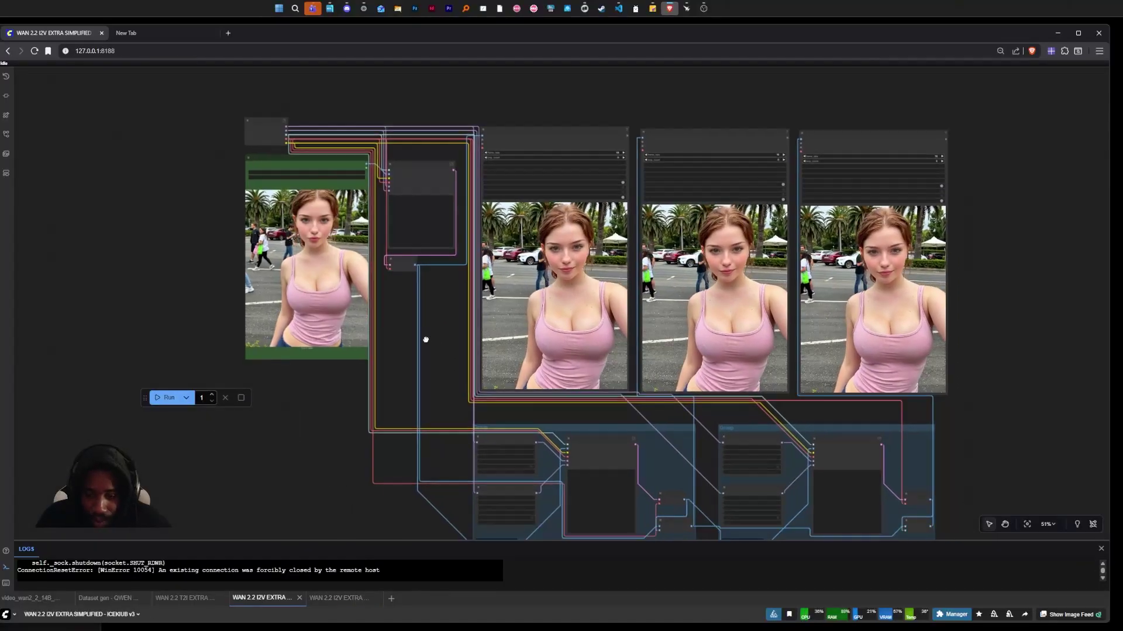
click(336, 598)
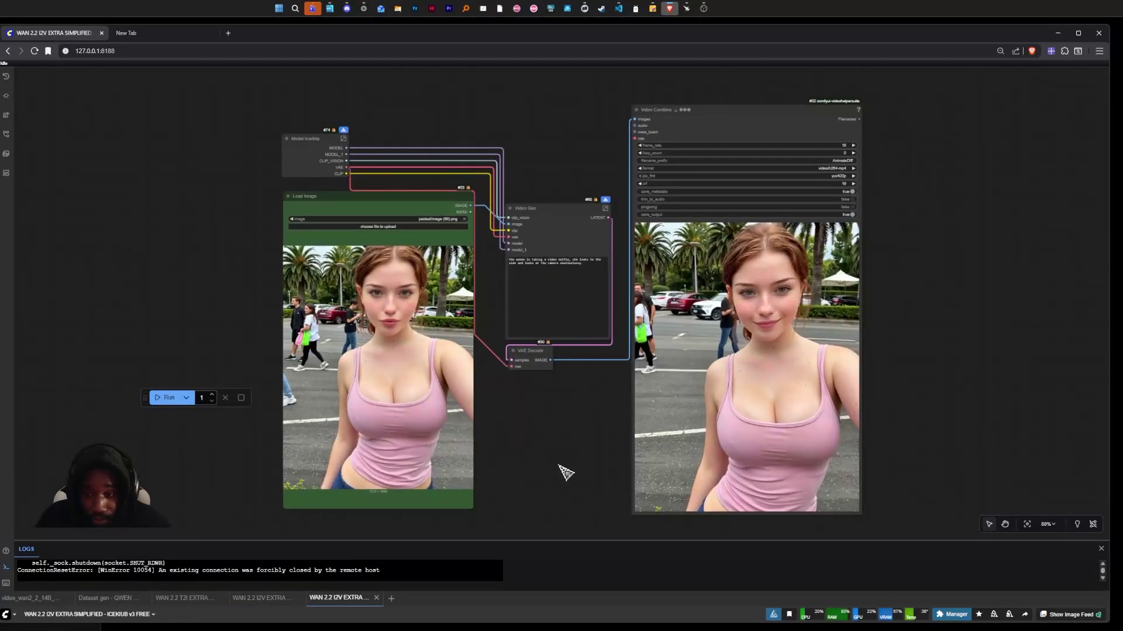
scroll(519, 418, up, 2)
scroll(501, 370, up, 1)
drag(501, 372, 576, 429)
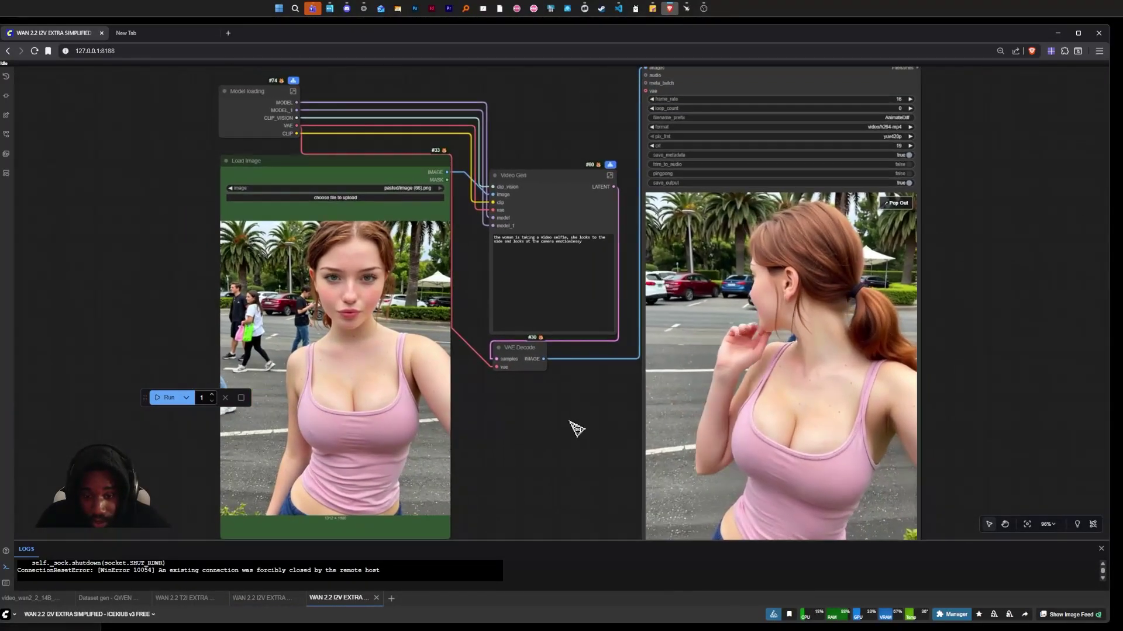
scroll(577, 429, down, 1)
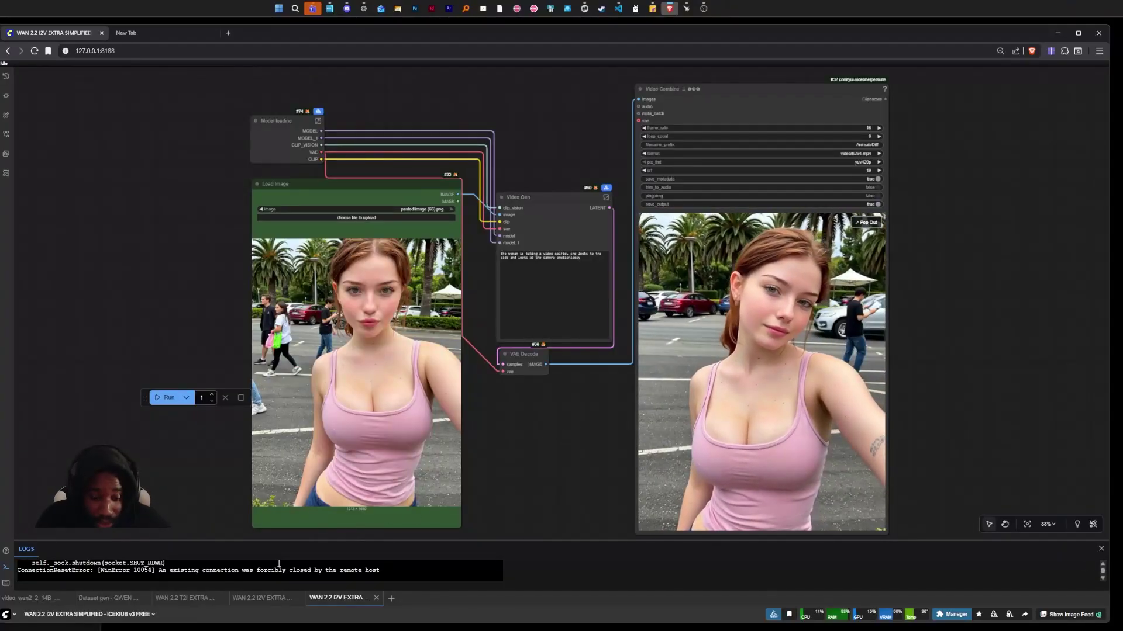
click(261, 598)
scroll(868, 365, up, 1)
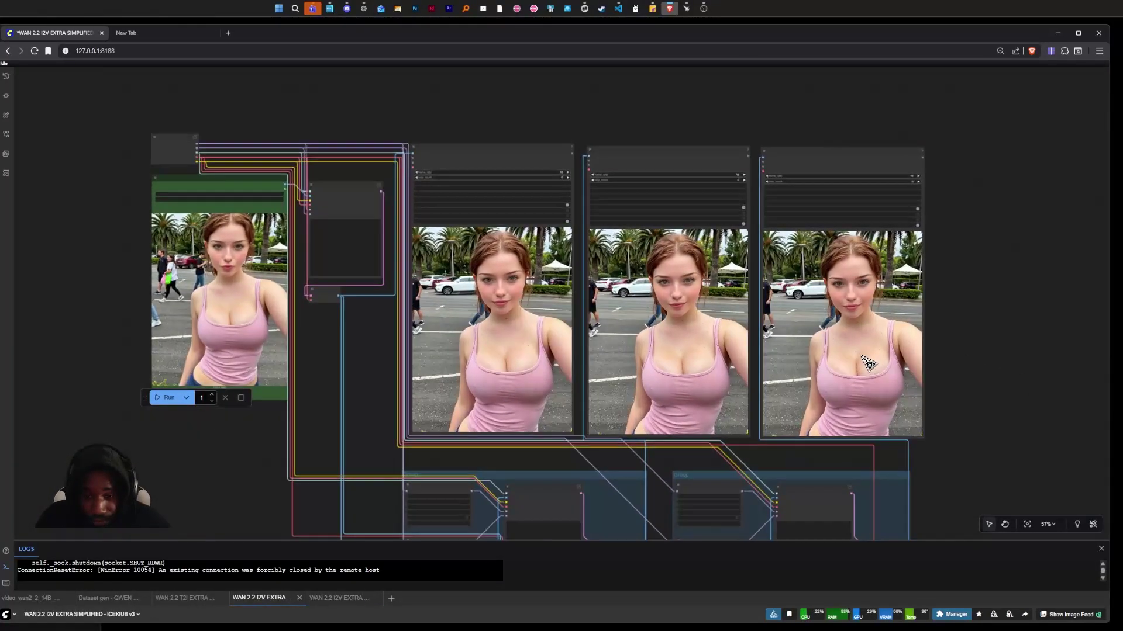
scroll(321, 333, up, 1)
scroll(310, 354, up, 1)
drag(310, 354, 264, 240)
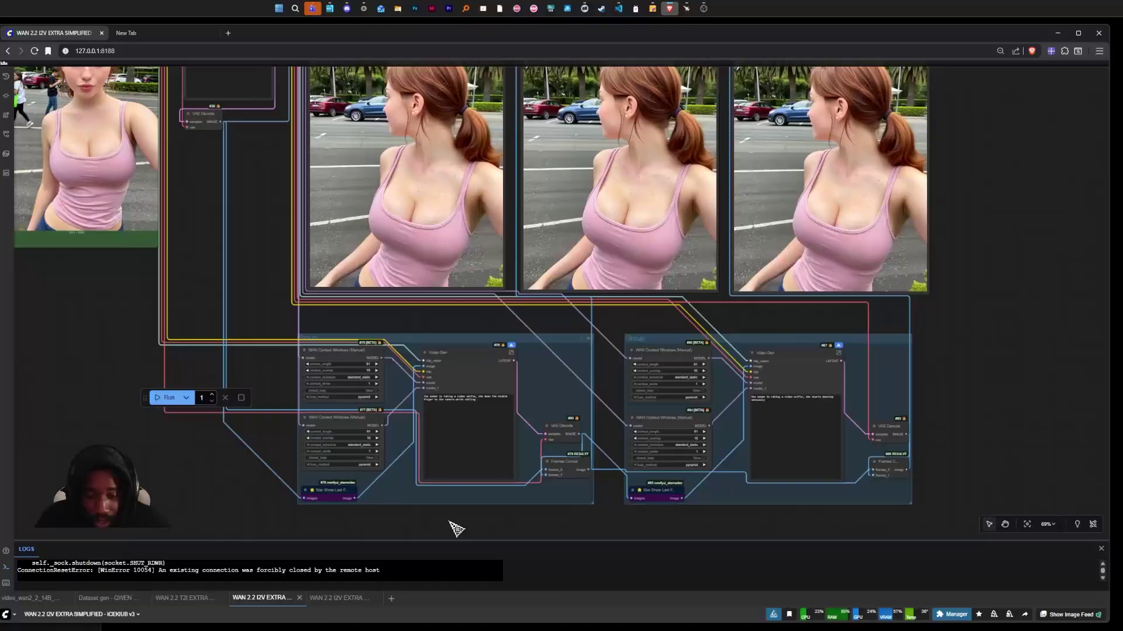
scroll(461, 528, up, 4)
scroll(451, 516, up, 1)
drag(265, 345, 427, 340)
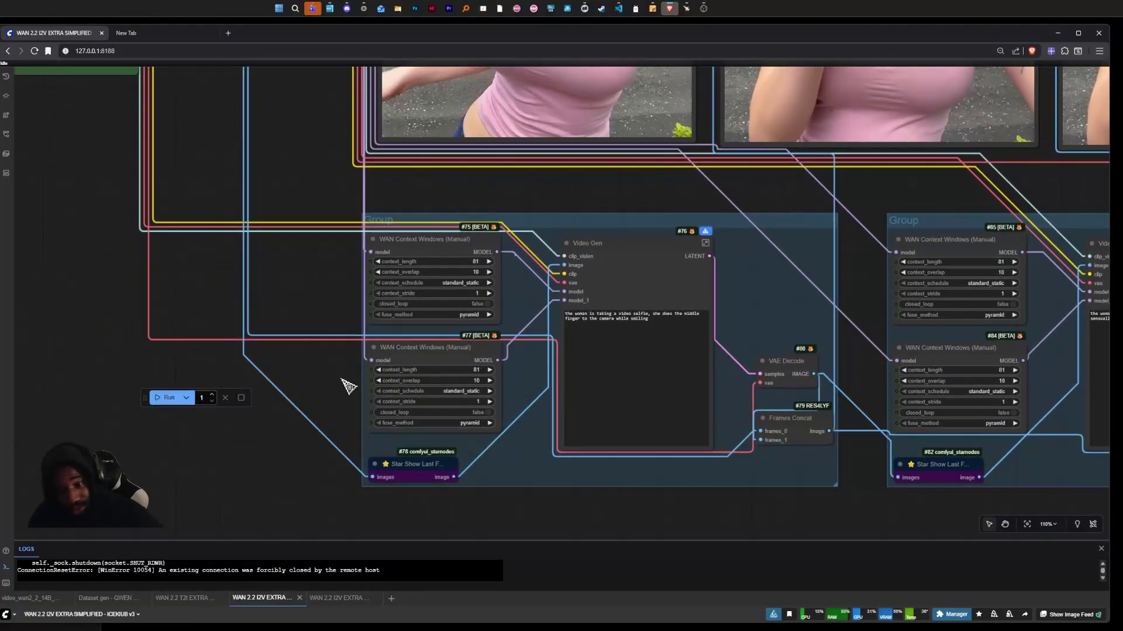
drag(273, 401, 240, 394)
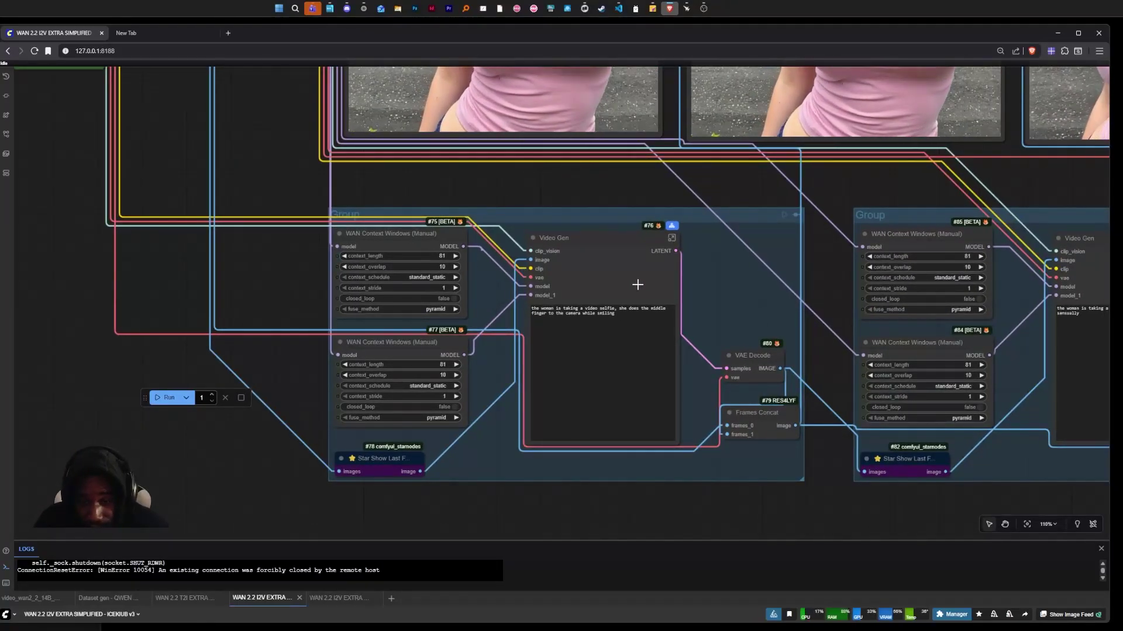
scroll(430, 526, up, 1)
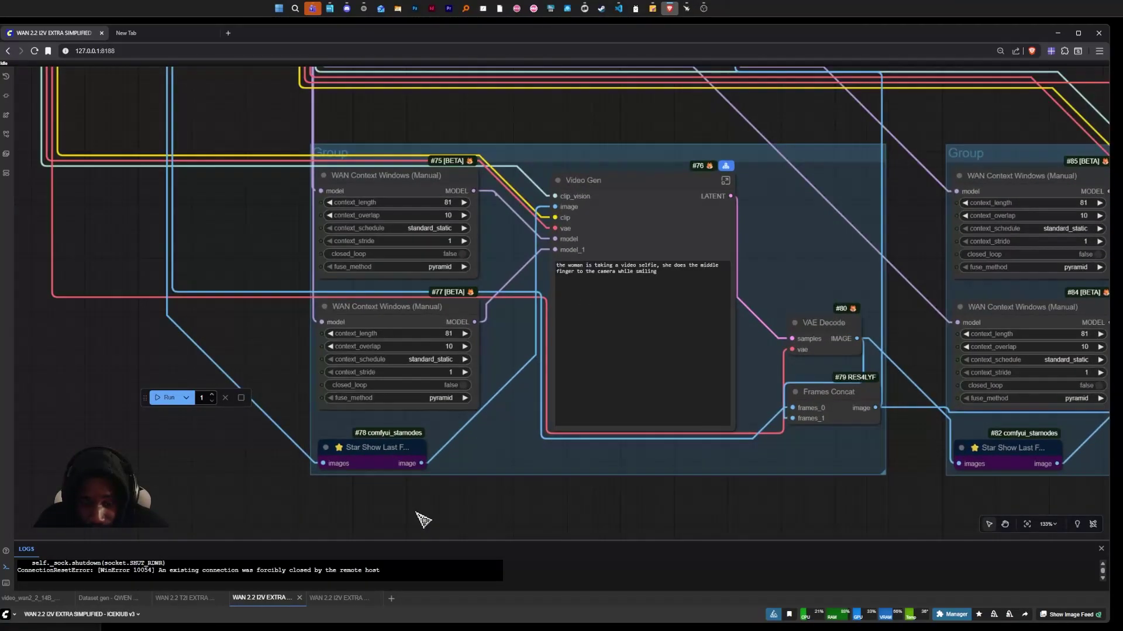
scroll(421, 518, up, 2)
scroll(444, 501, down, 3)
scroll(489, 488, down, 2)
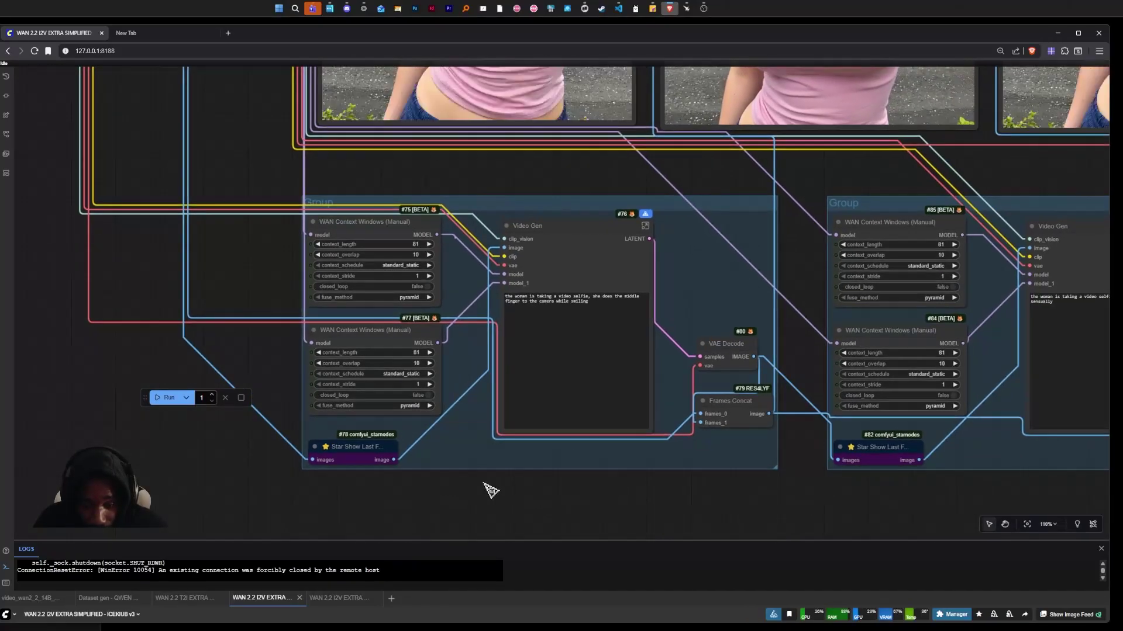
scroll(582, 497, down, 4)
scroll(614, 521, up, 2)
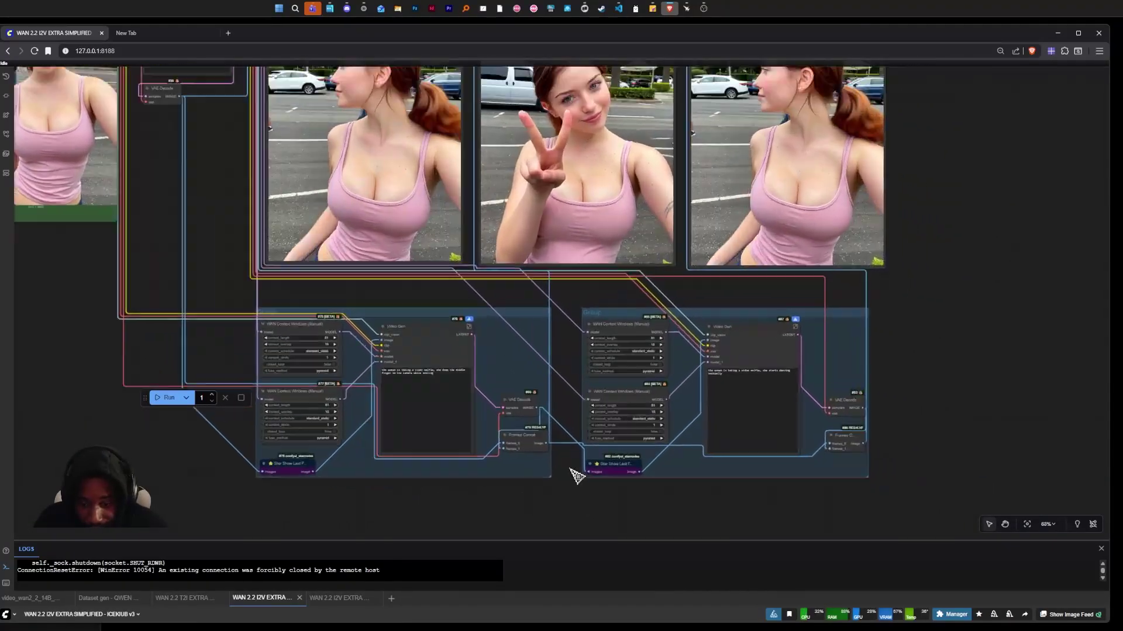
scroll(570, 471, up, 3)
scroll(552, 533, up, 3)
click(436, 381)
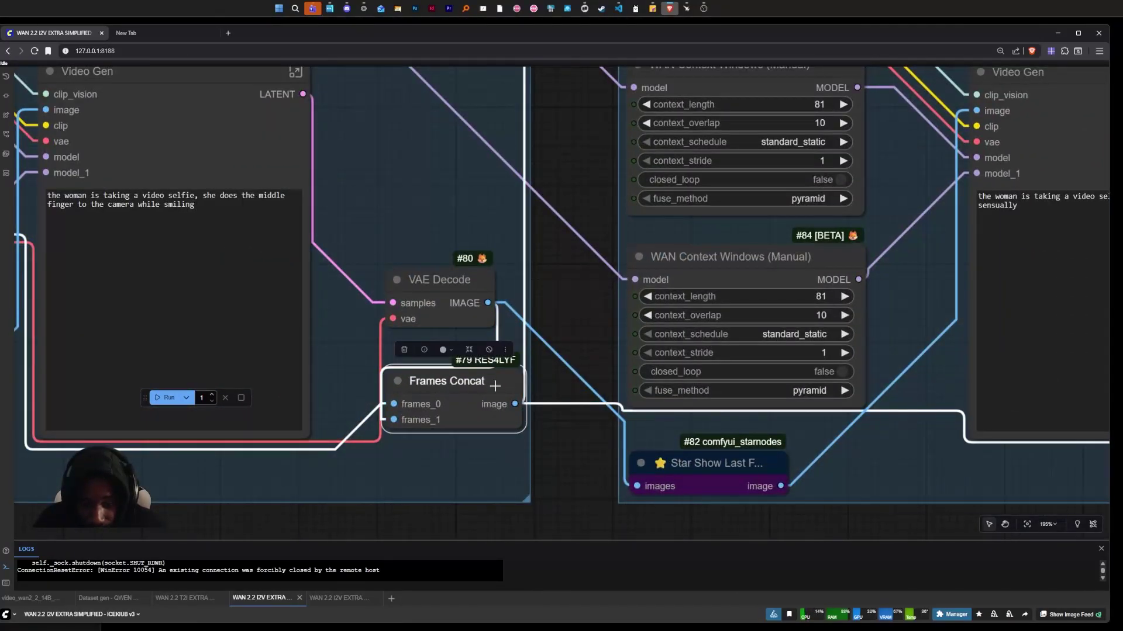
scroll(495, 385, down, 1)
scroll(463, 459, down, 1)
scroll(463, 454, down, 2)
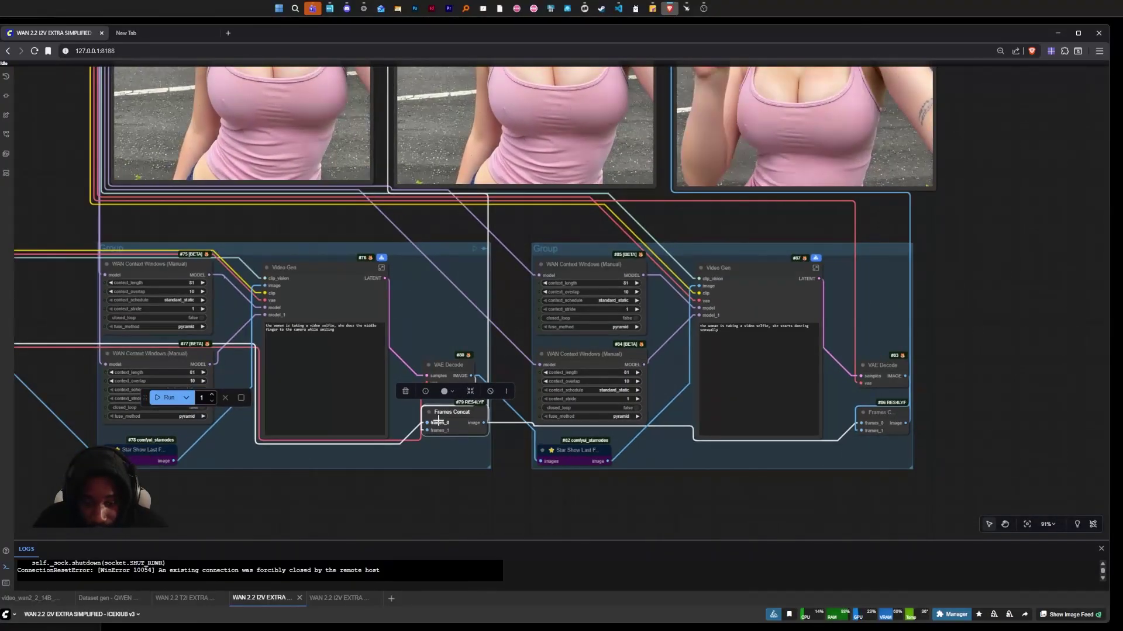
scroll(439, 423, down, 3)
scroll(475, 449, down, 2)
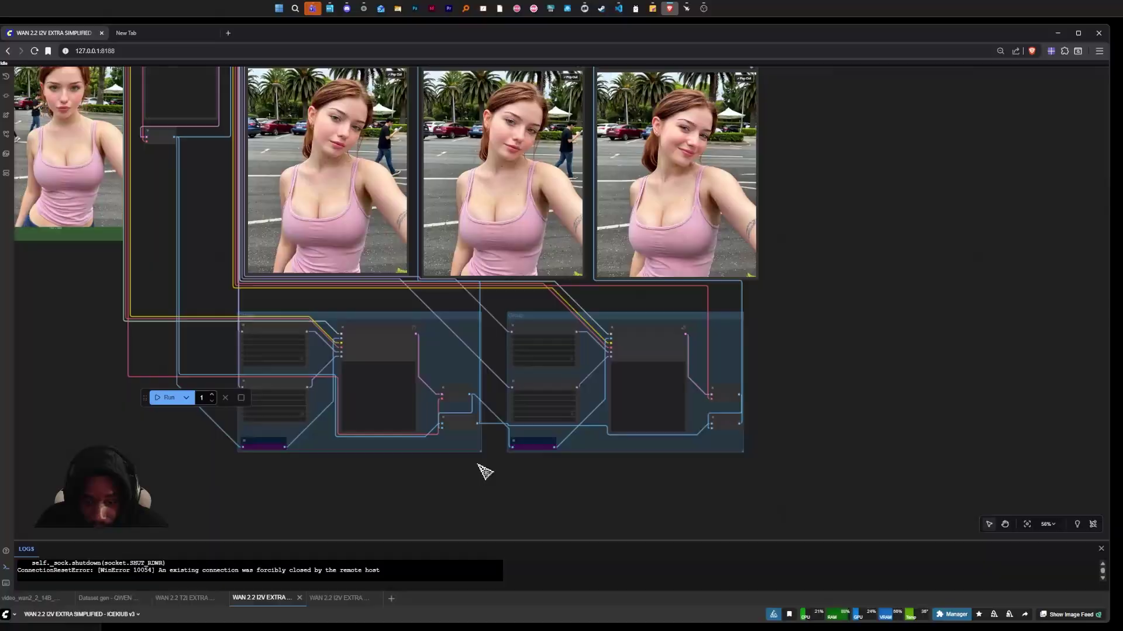
drag(483, 470, 484, 475)
scroll(813, 417, down, 5)
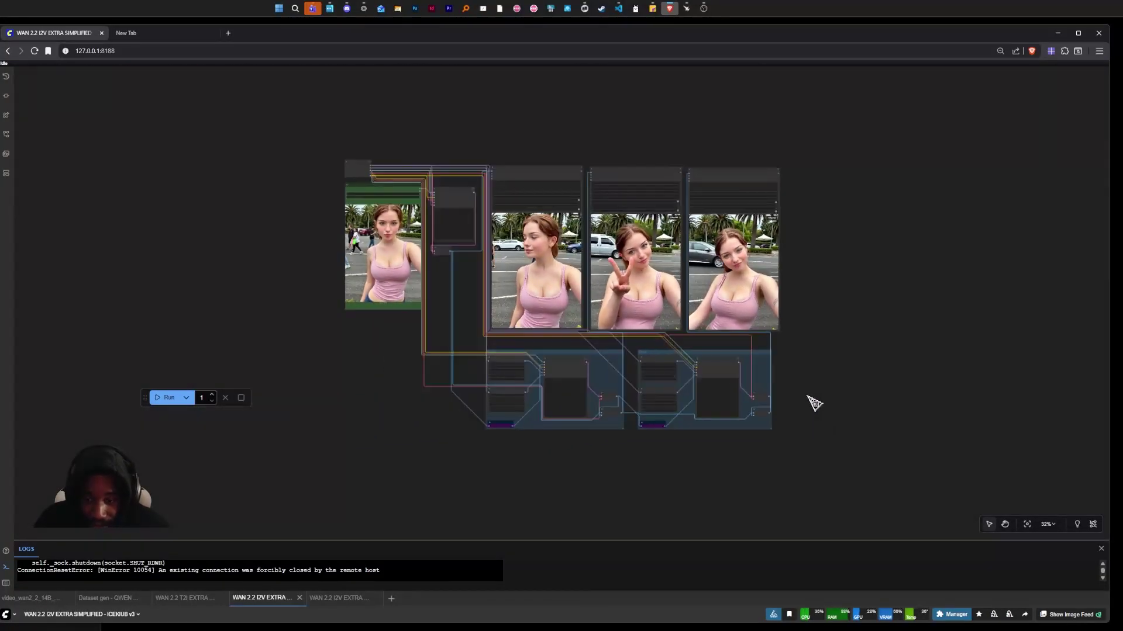
scroll(809, 401, up, 6)
scroll(811, 408, down, 3)
scroll(810, 410, up, 3)
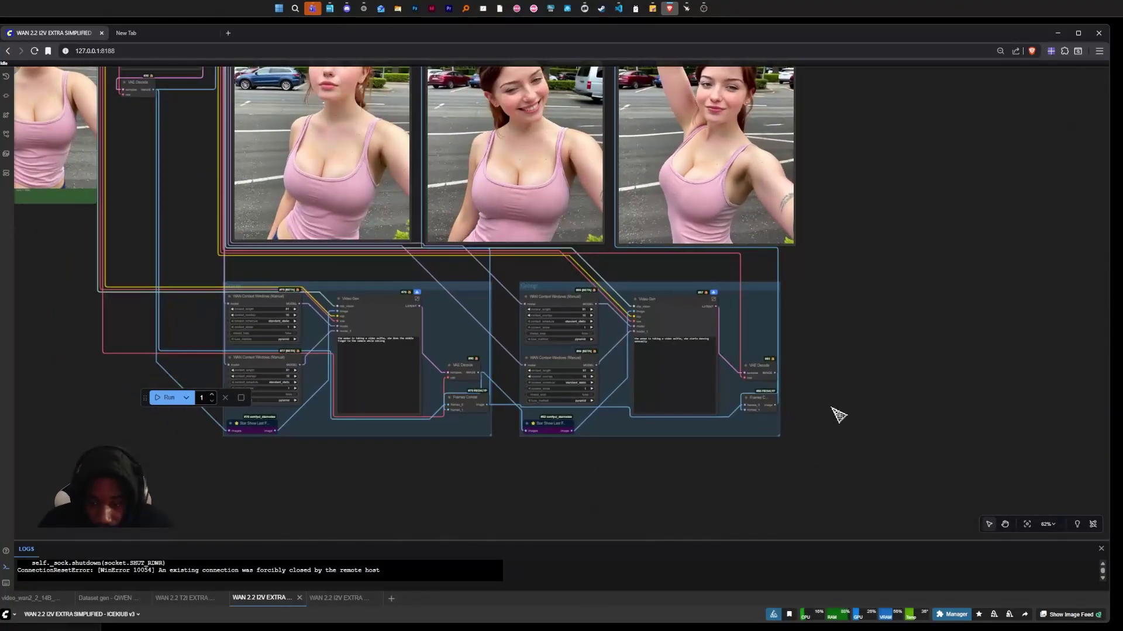
scroll(835, 413, down, 3)
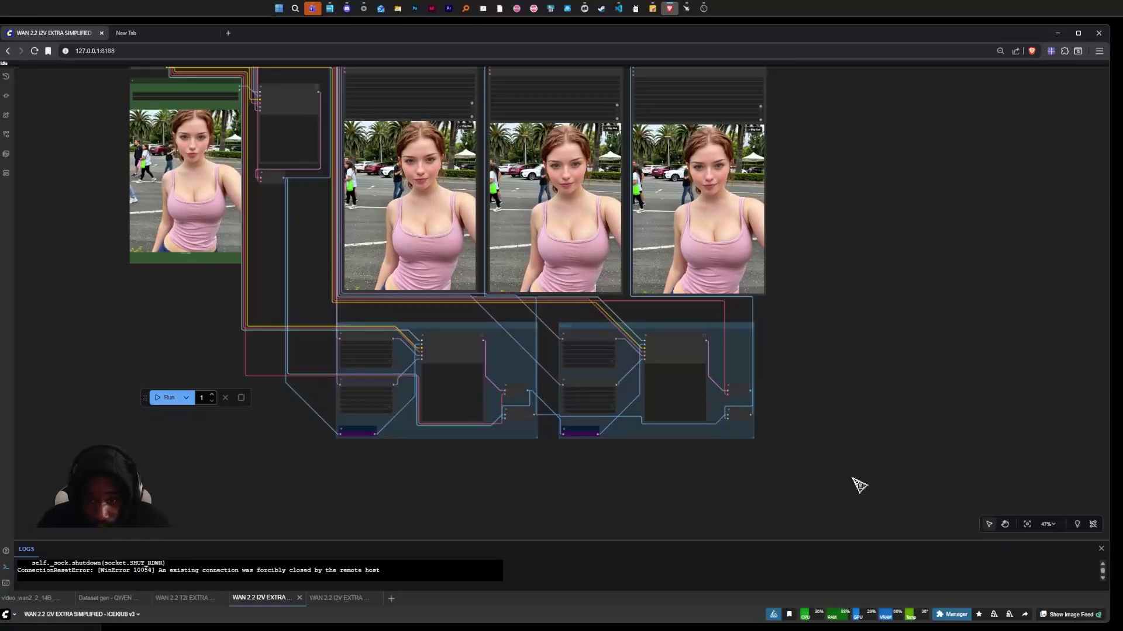
scroll(808, 175, up, 2)
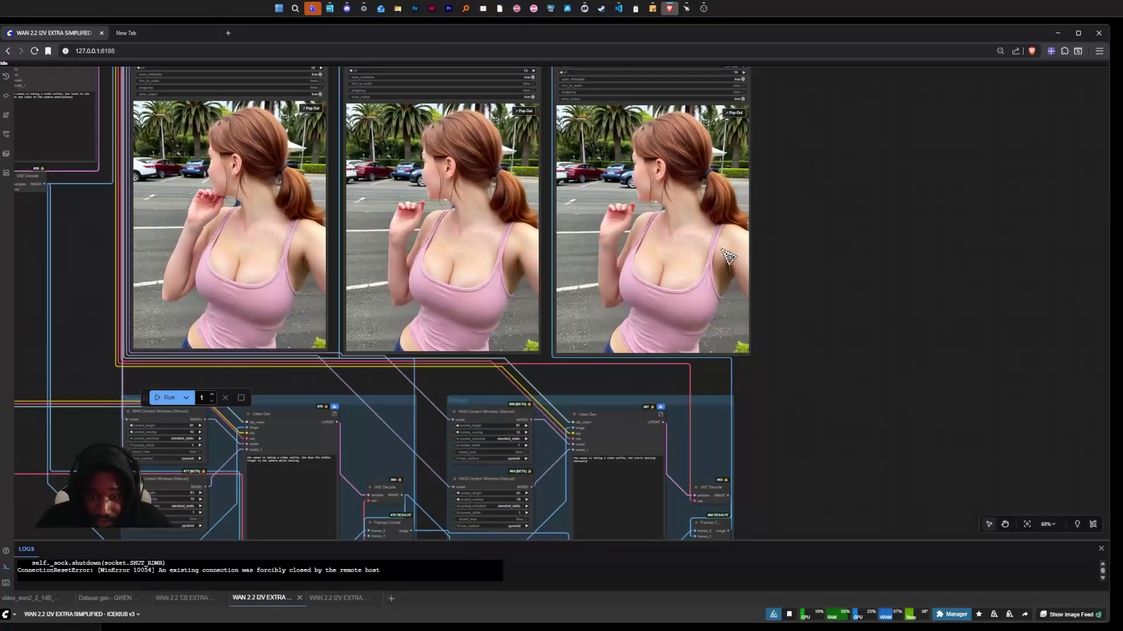
scroll(808, 173, down, 3)
scroll(746, 351, down, 1)
drag(701, 477, 726, 479)
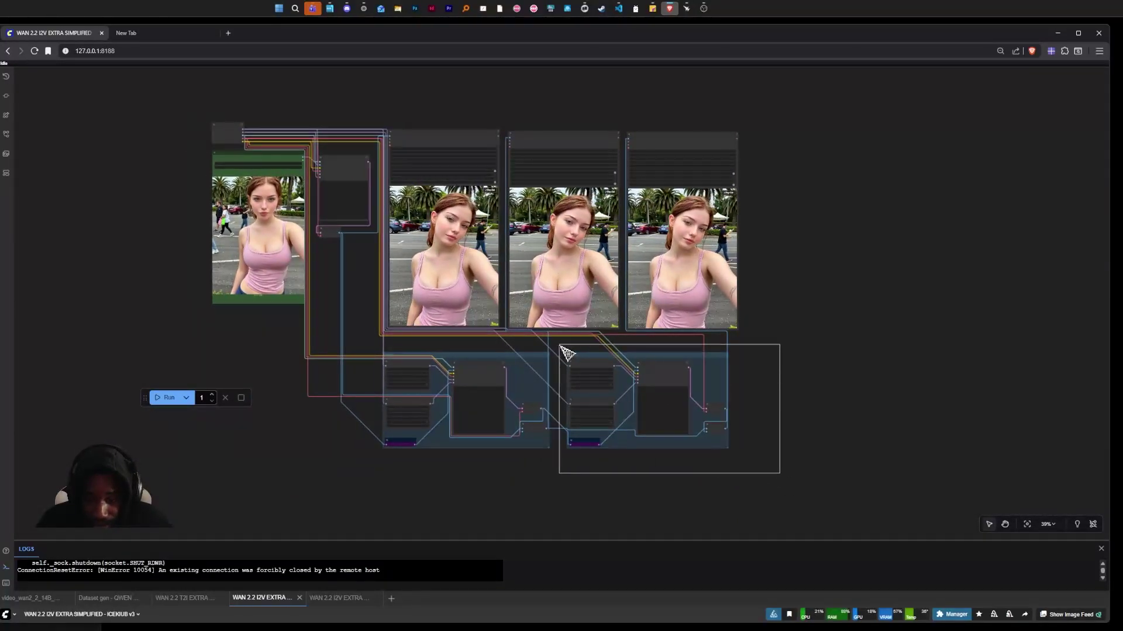
key(ctrl+v)
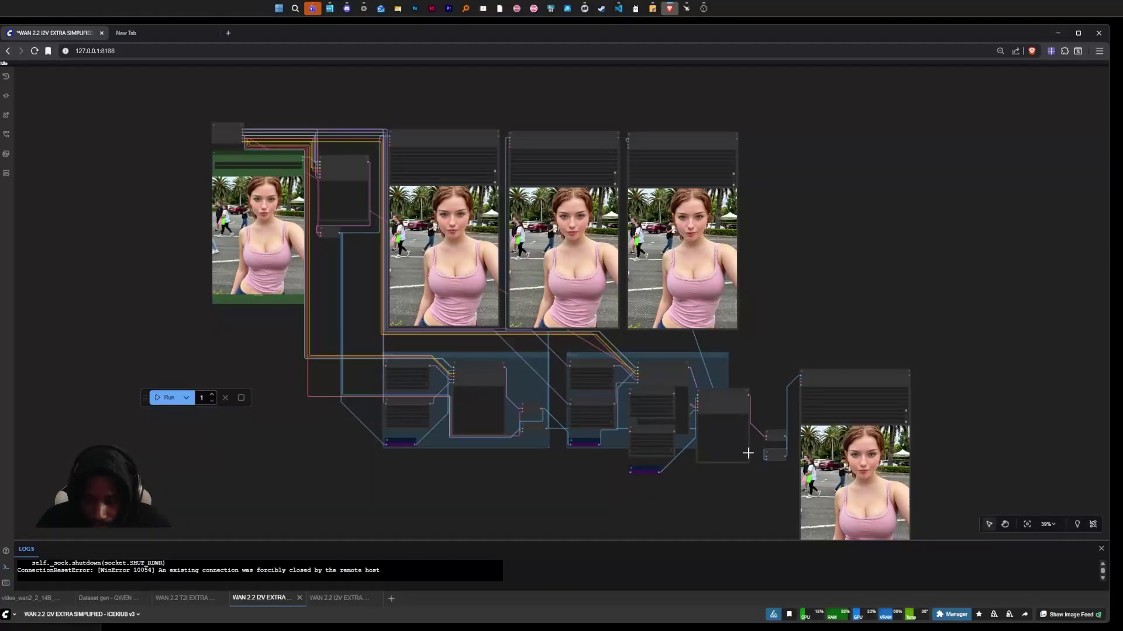
key(ctrl+z)
drag(591, 381, 569, 351)
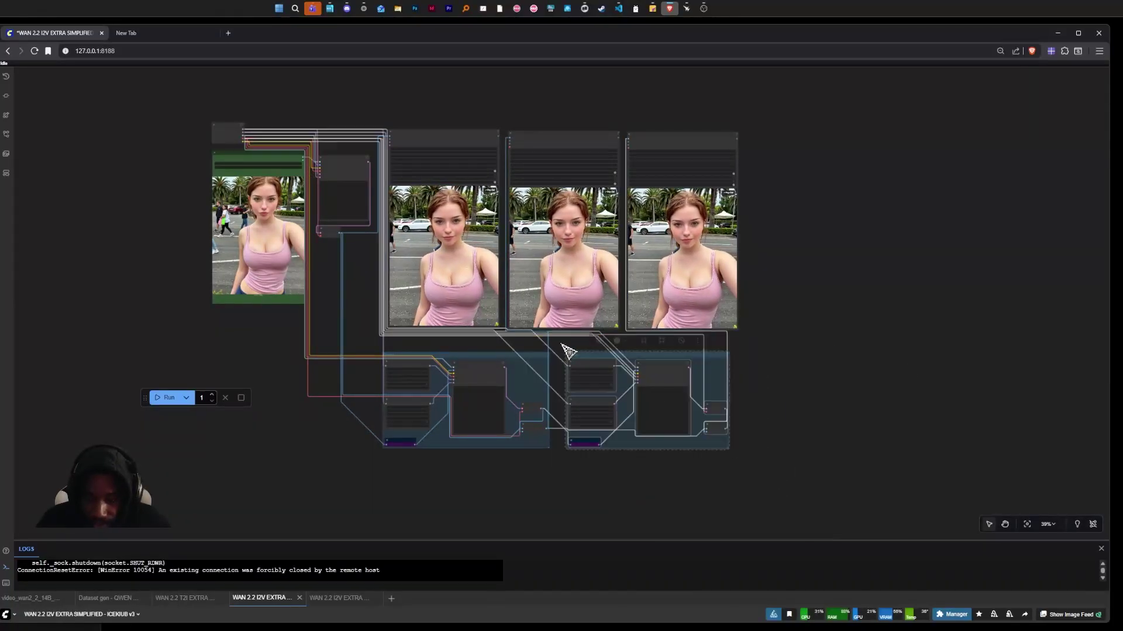
click(728, 493)
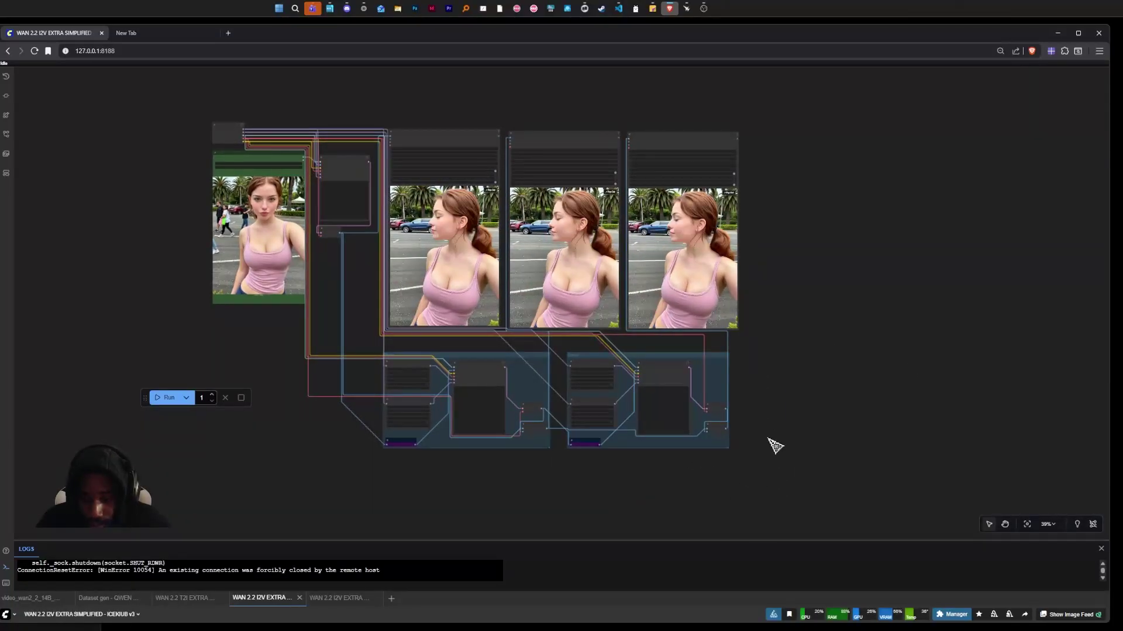
key(ctrl+v)
drag(935, 410, 608, 319)
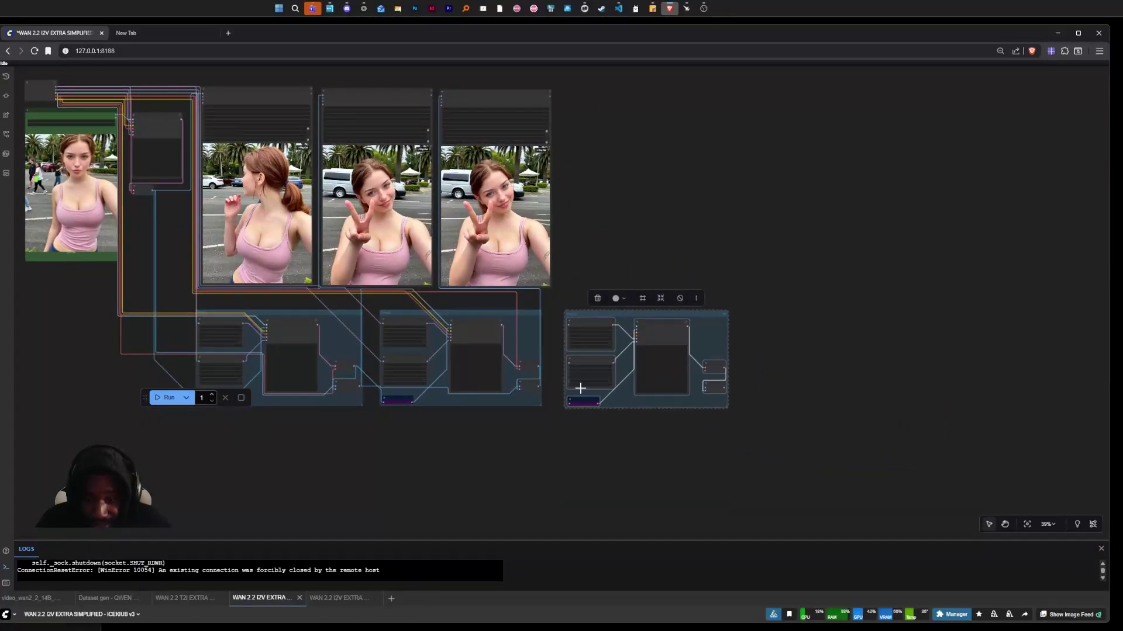
key(ctrl+z)
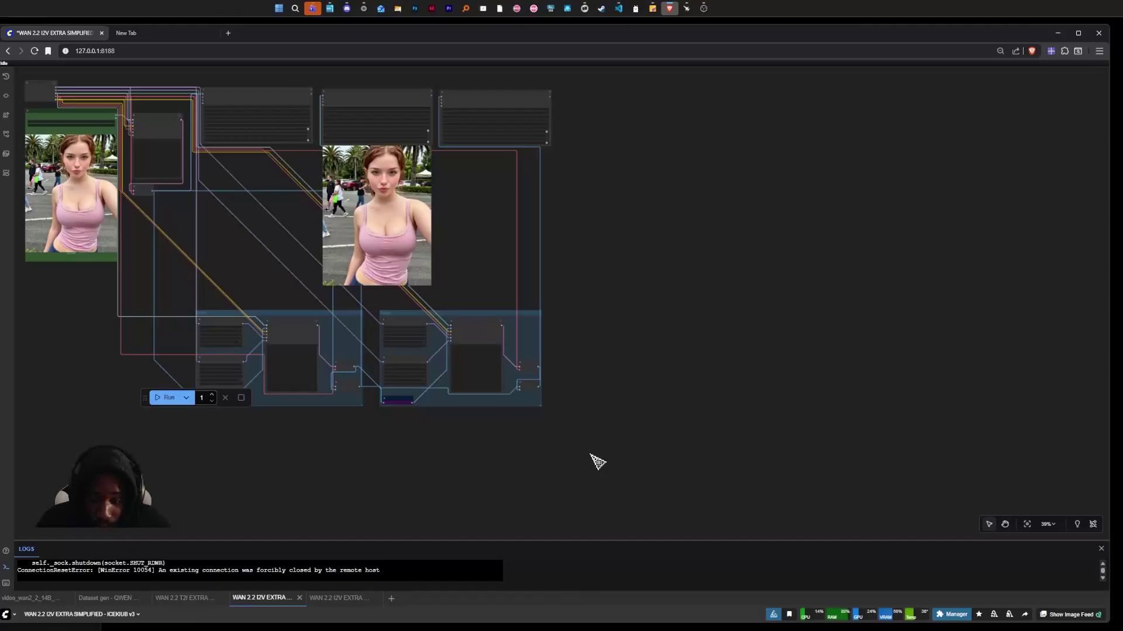
drag(594, 459, 865, 526)
scroll(878, 474, up, 2)
scroll(561, 112, up, 3)
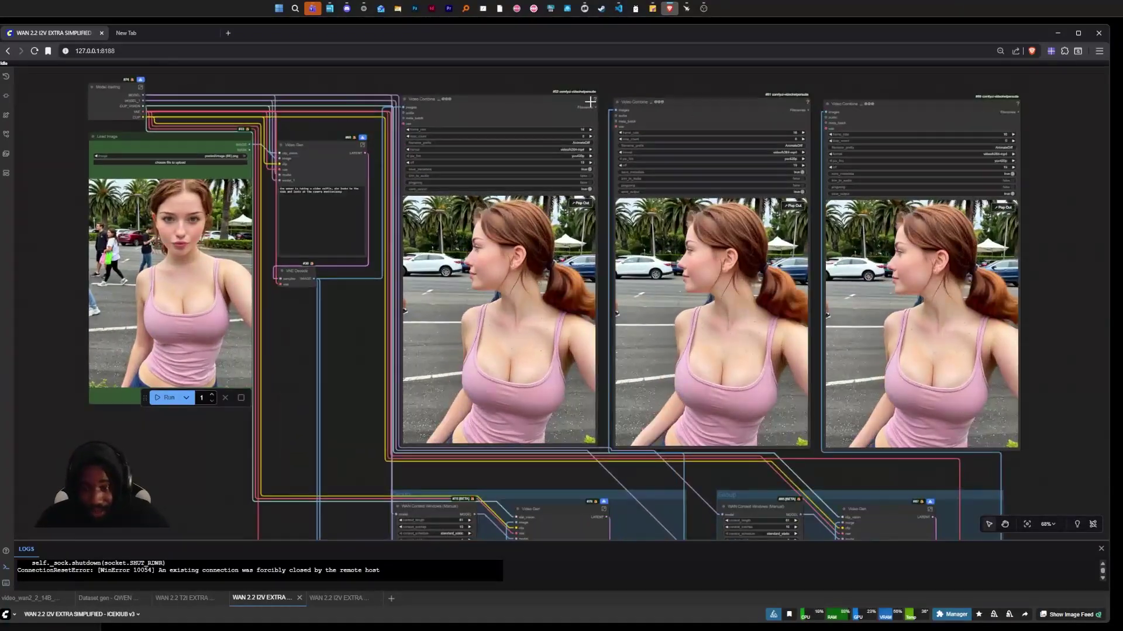
scroll(562, 112, up, 2)
scroll(562, 112, down, 3)
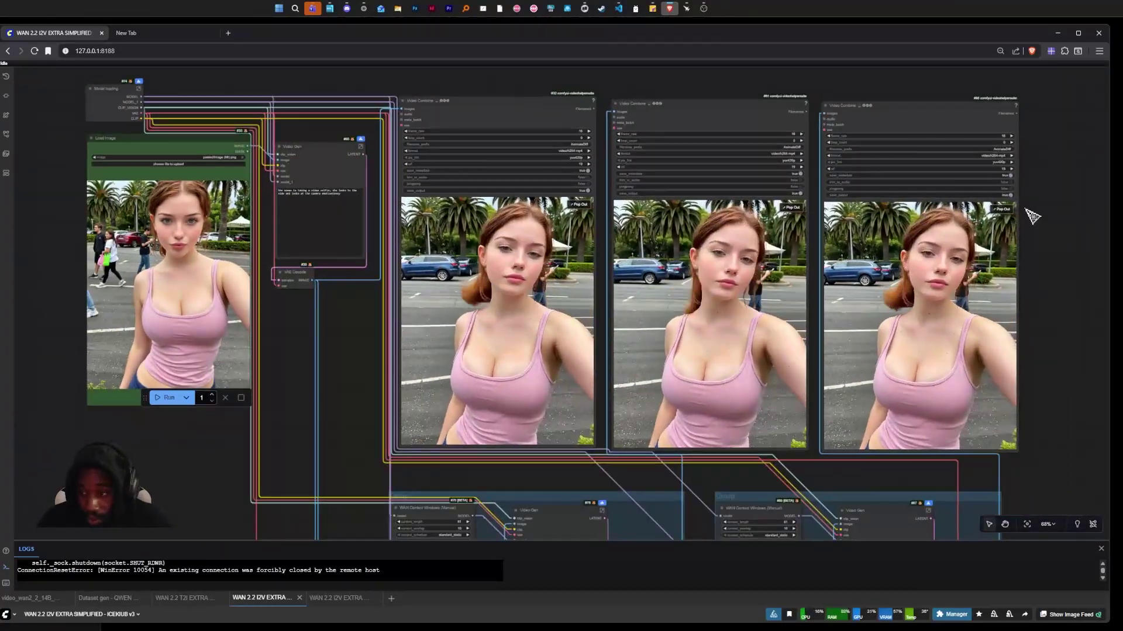
scroll(638, 172, up, 2)
scroll(637, 173, up, 1)
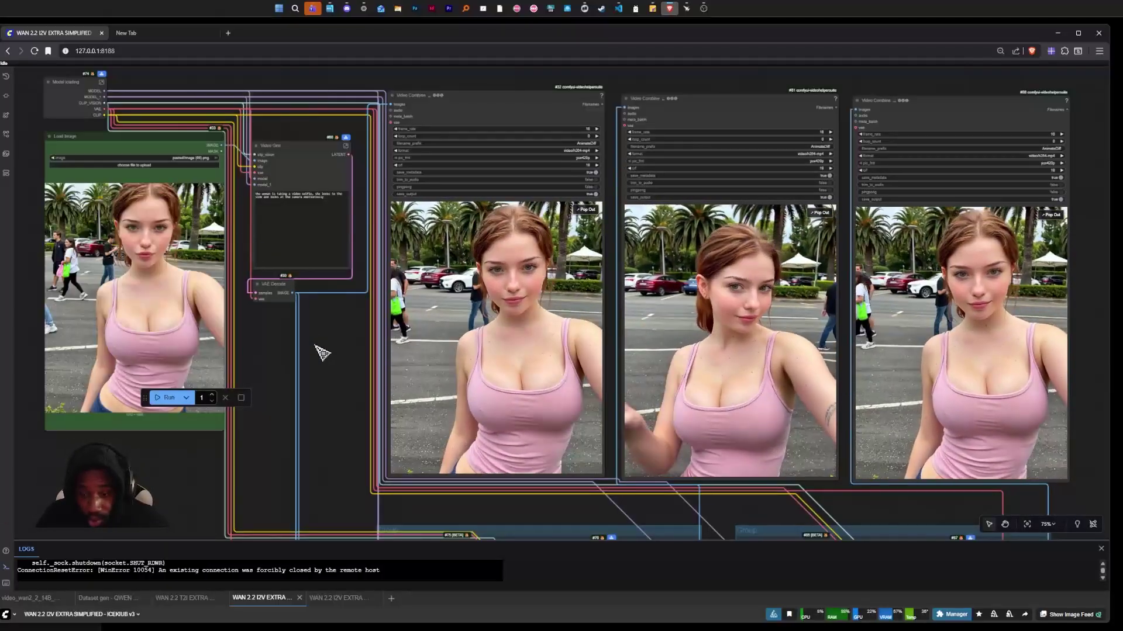
scroll(333, 352, down, 5)
scroll(338, 350, up, 1)
scroll(333, 349, up, 2)
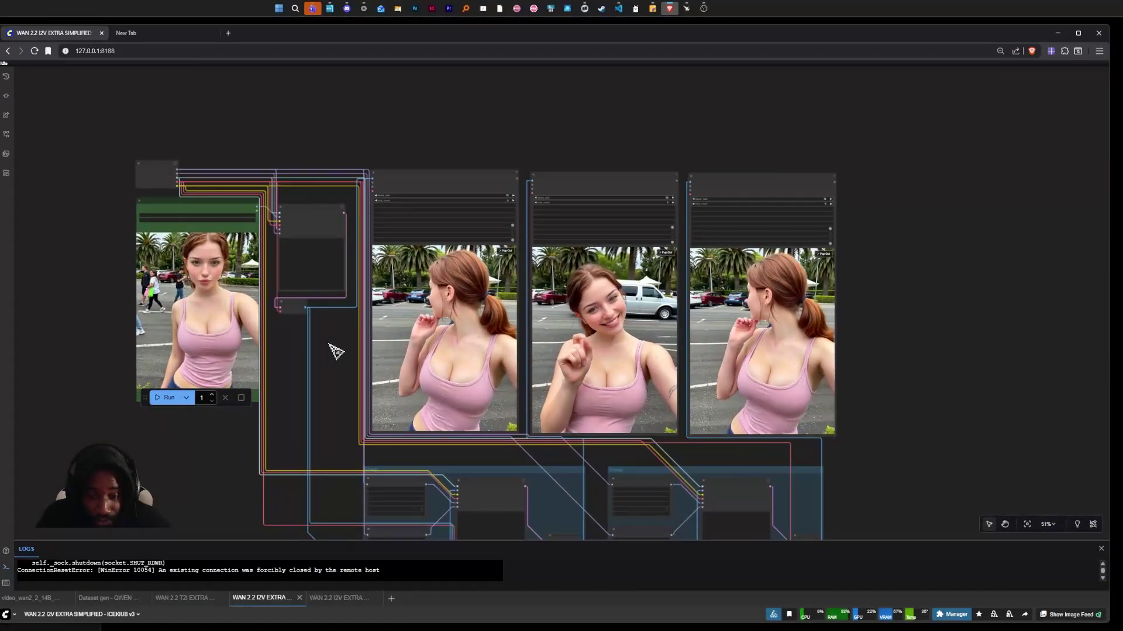
scroll(333, 348, up, 2)
scroll(307, 347, up, 2)
drag(290, 345, 313, 346)
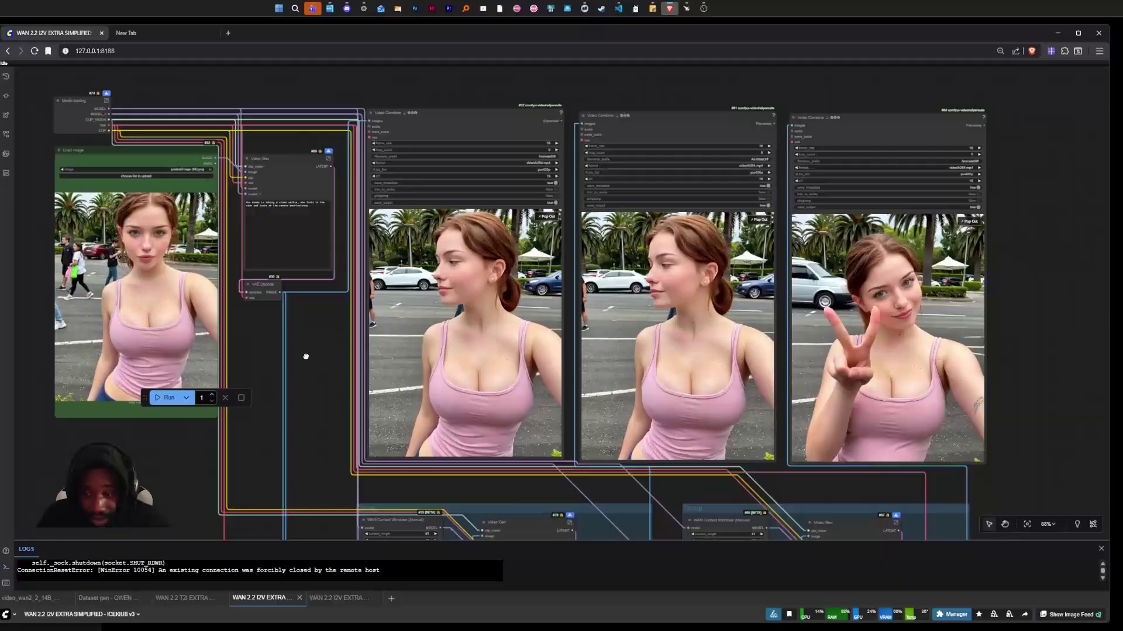
drag(318, 351, 348, 377)
scroll(334, 363, up, 2)
scroll(348, 377, down, 2)
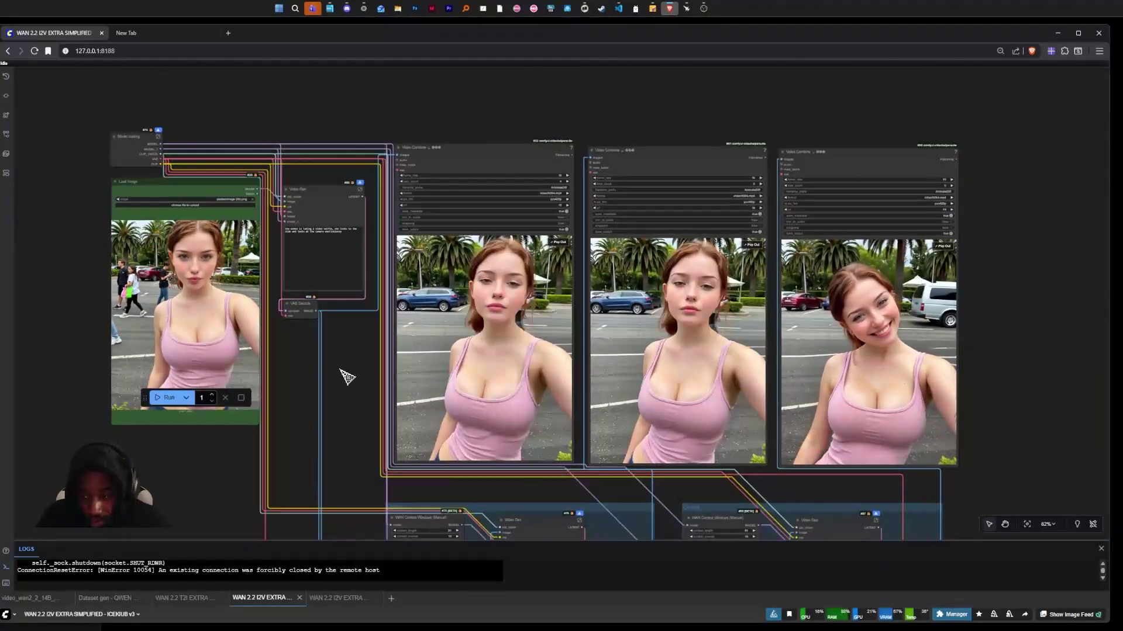
scroll(347, 376, up, 2)
scroll(347, 376, down, 1)
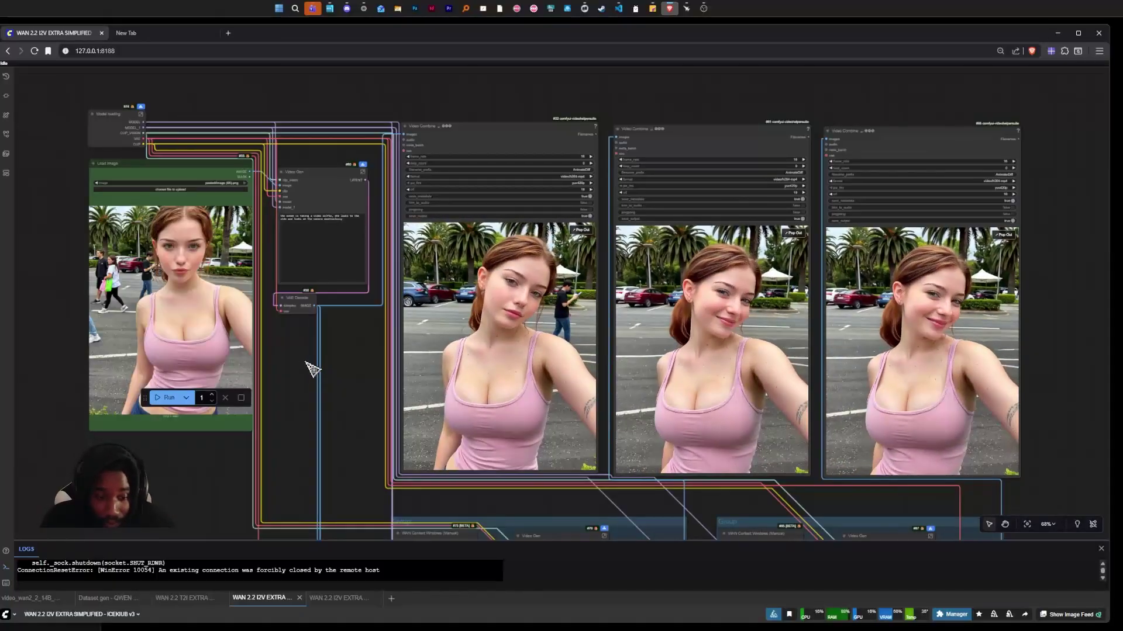
scroll(308, 367, up, 1)
scroll(295, 371, up, 1)
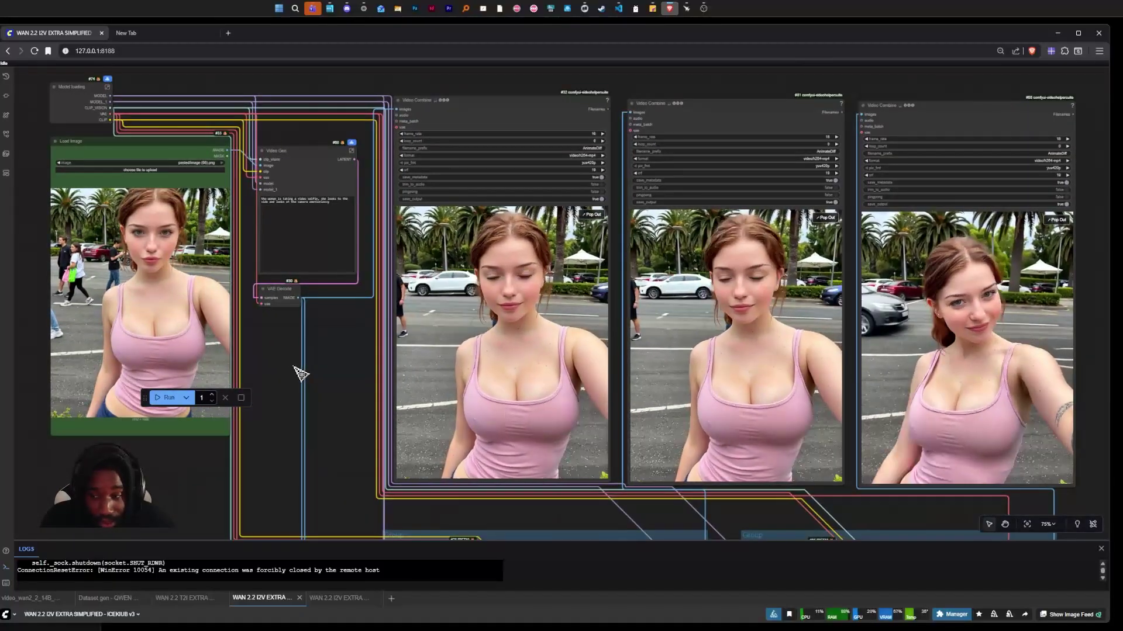